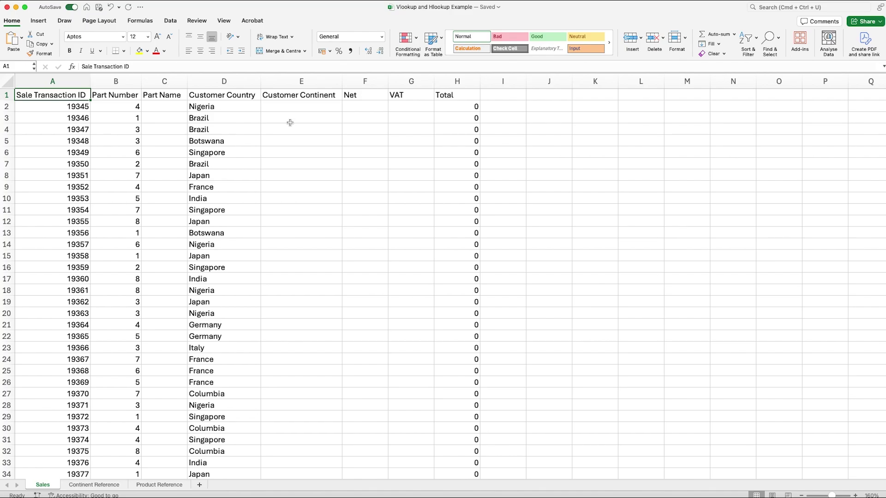
- Review the transaction records on the Sales sheet and the country-to-continent table on the Continent Reference sheet
scroll(303, 231, down, 5)
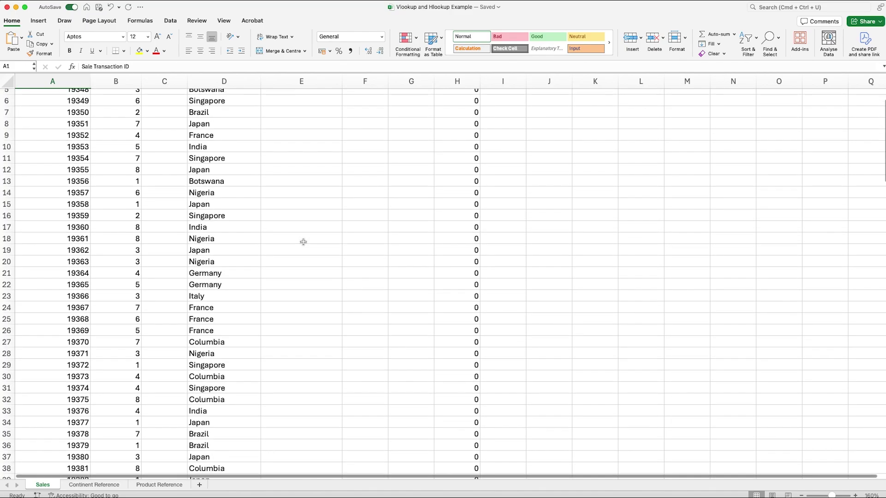
scroll(303, 242, down, 14)
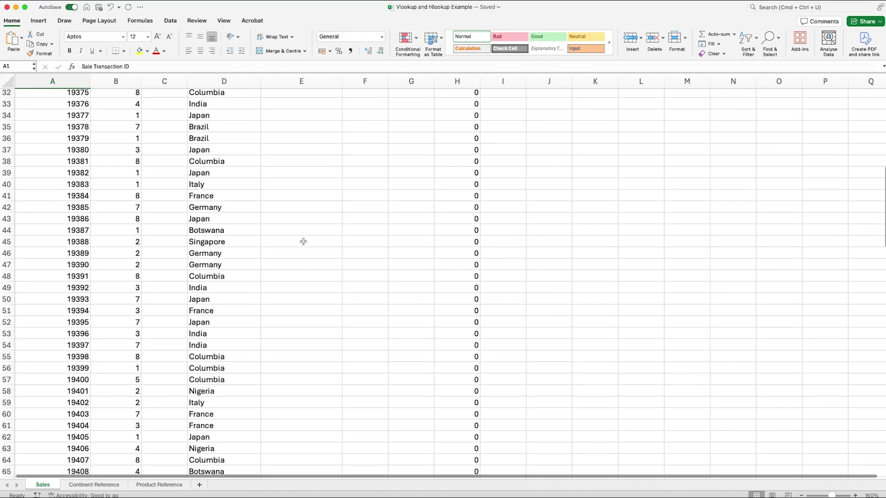
scroll(303, 242, down, 17)
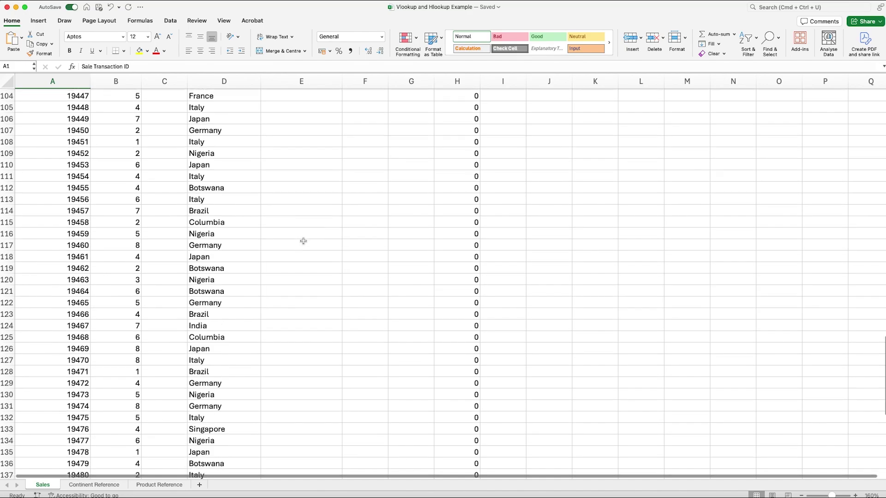
scroll(304, 240, up, 20)
scroll(303, 240, up, 10)
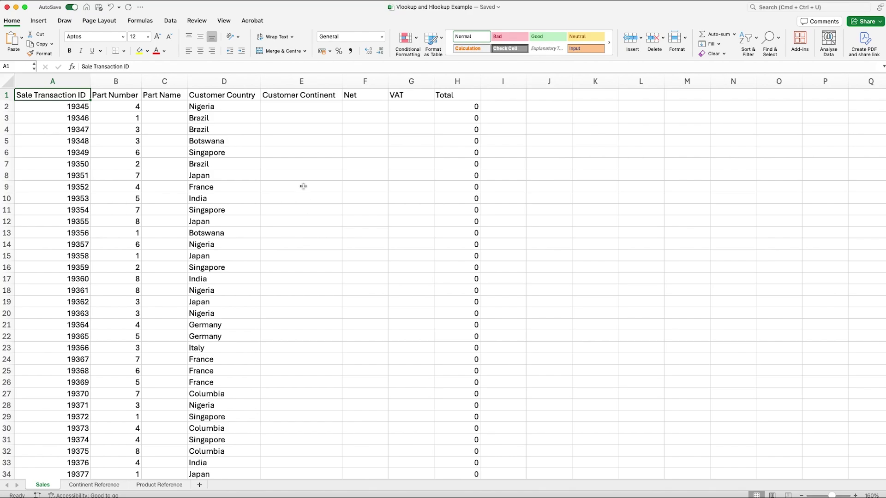
click(94, 488)
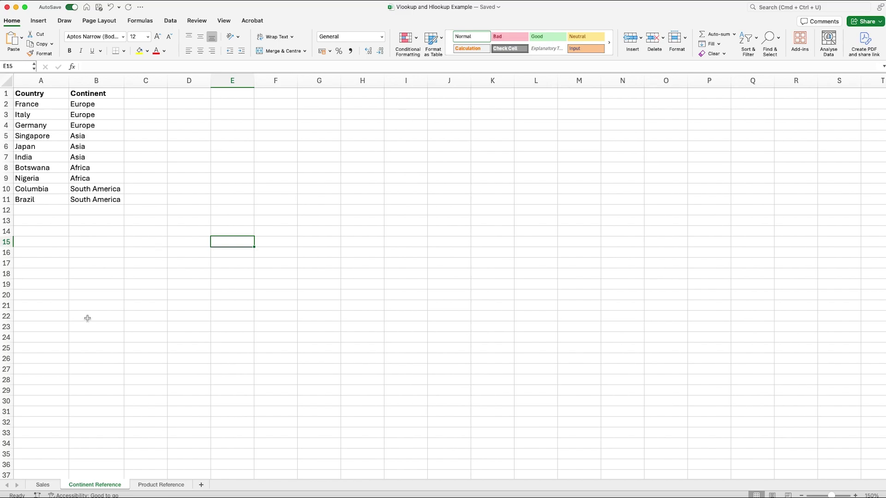
- Start a VLOOKUP formula in Sales cell E2 with D2 as the lookup value and 'Continent Reference'!A1:B11 as the table array
click(42, 484)
click(288, 107)
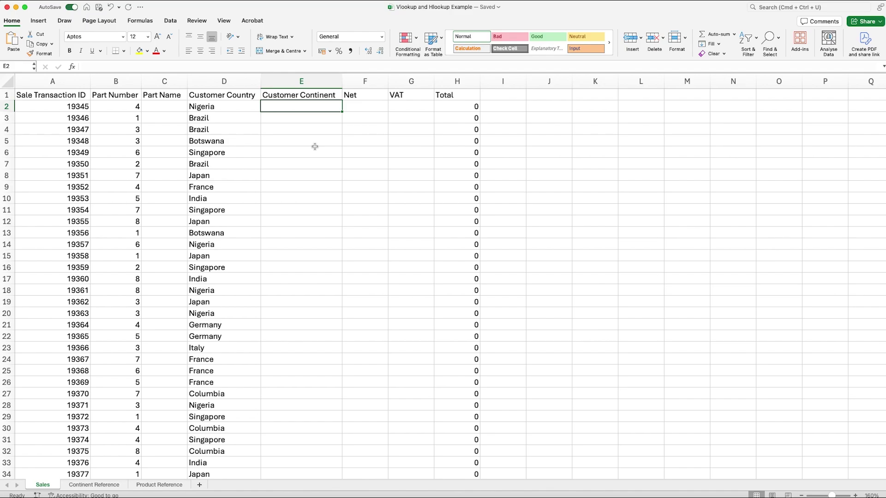
text(=)
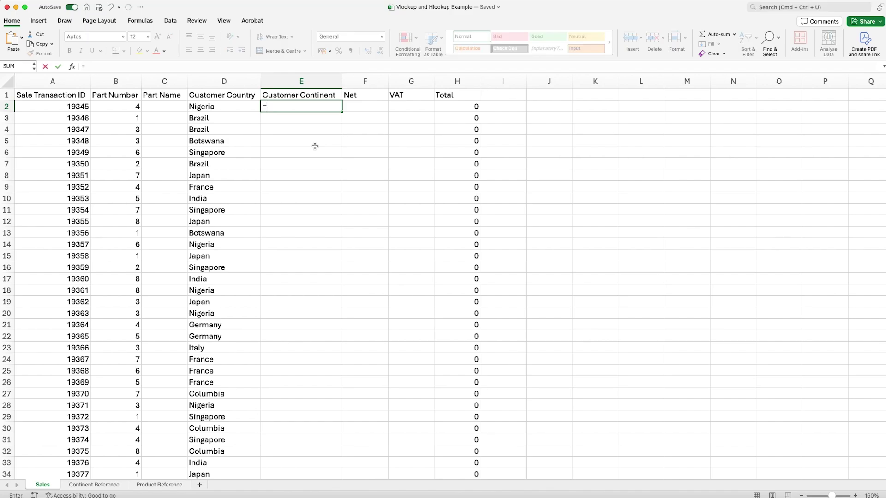
text(vlookup()
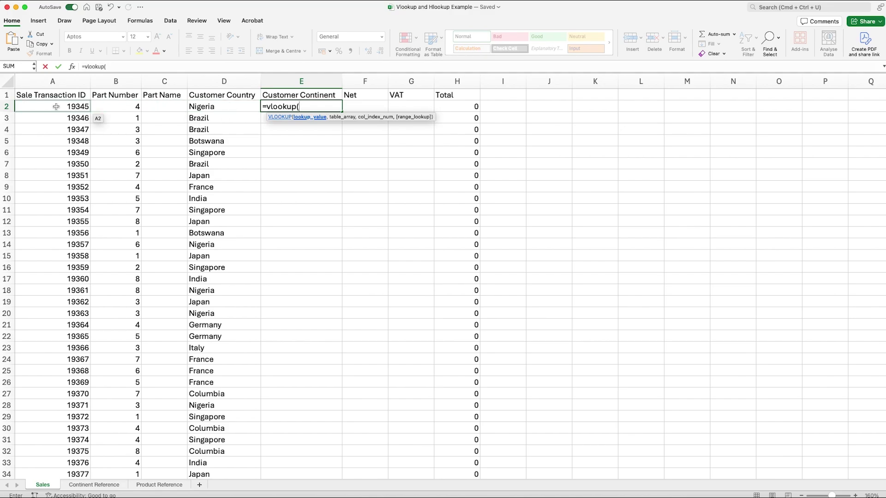
click(231, 108)
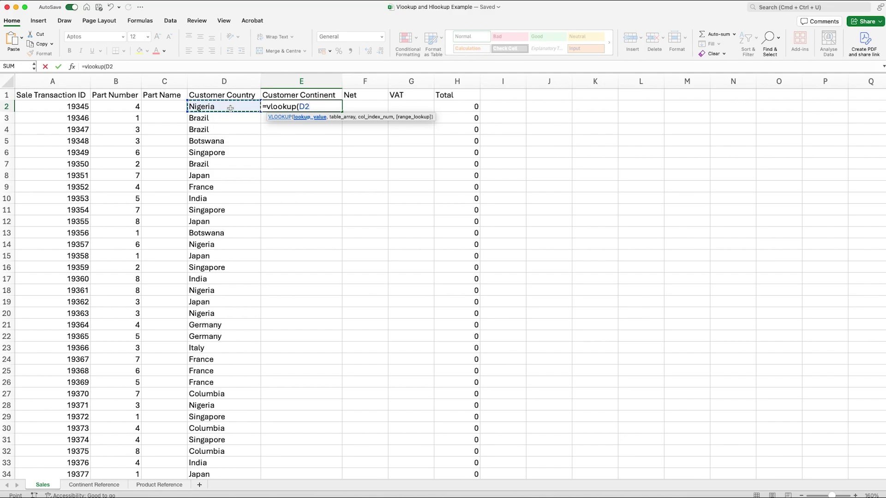
text(,)
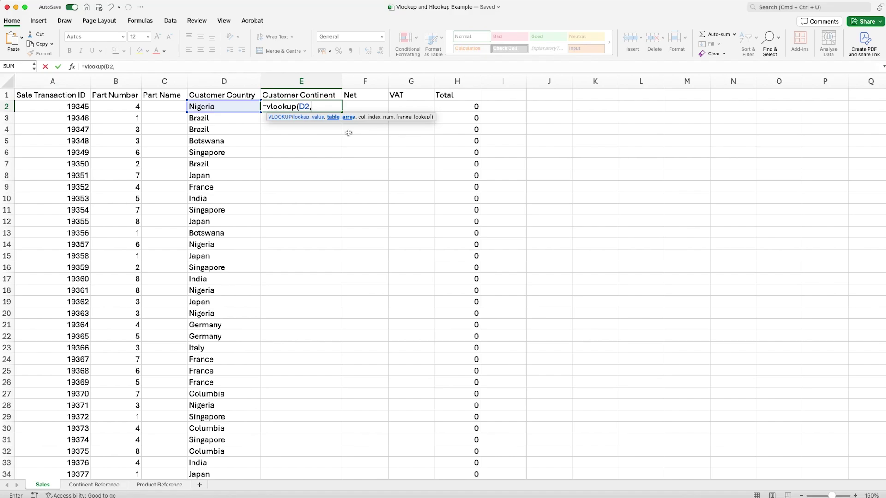
click(83, 486)
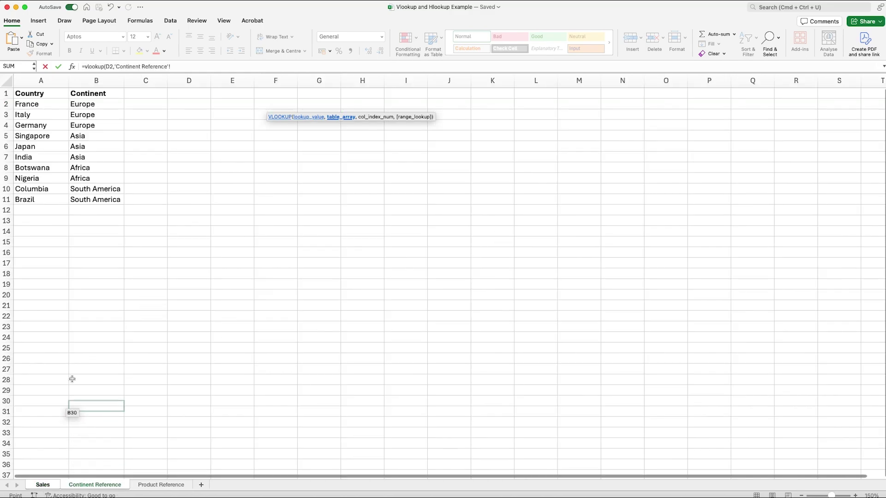
drag(32, 93, 107, 200)
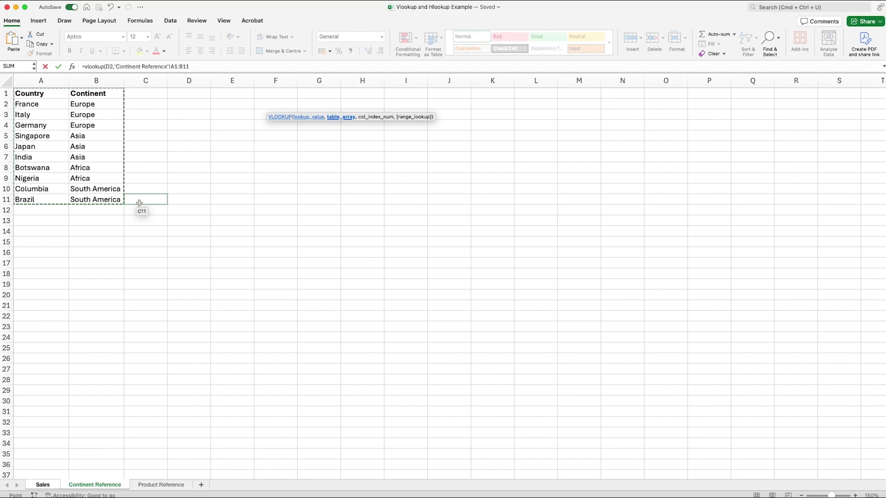
drag(139, 203, 67, 137)
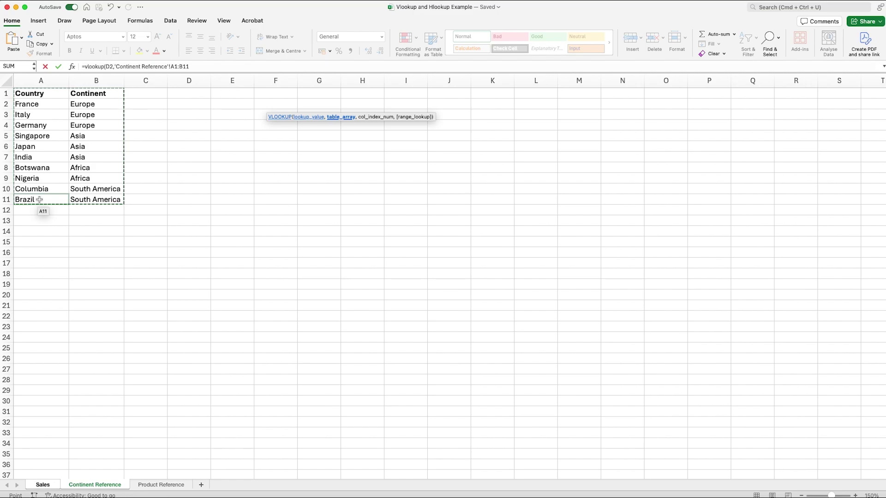
- Complete the VLOOKUP formula with column index 2 and FALSE for an exact match
text(,)
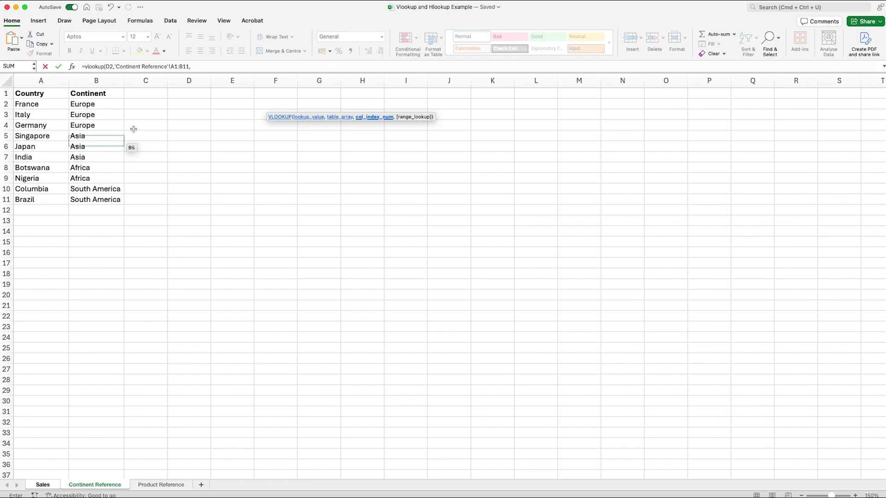
click(204, 66)
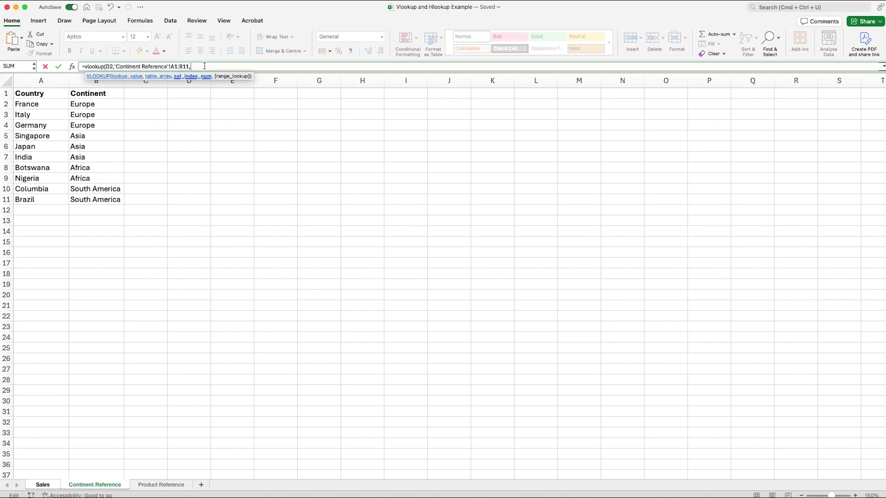
text(2,)
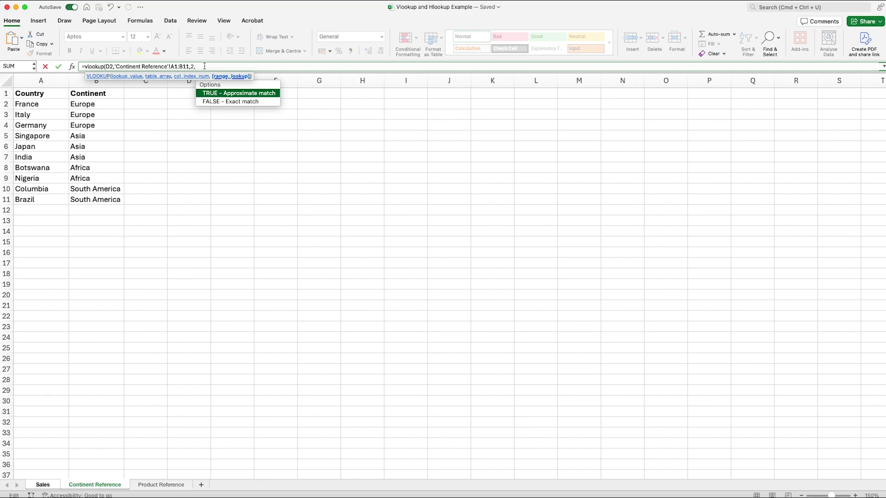
text(False)
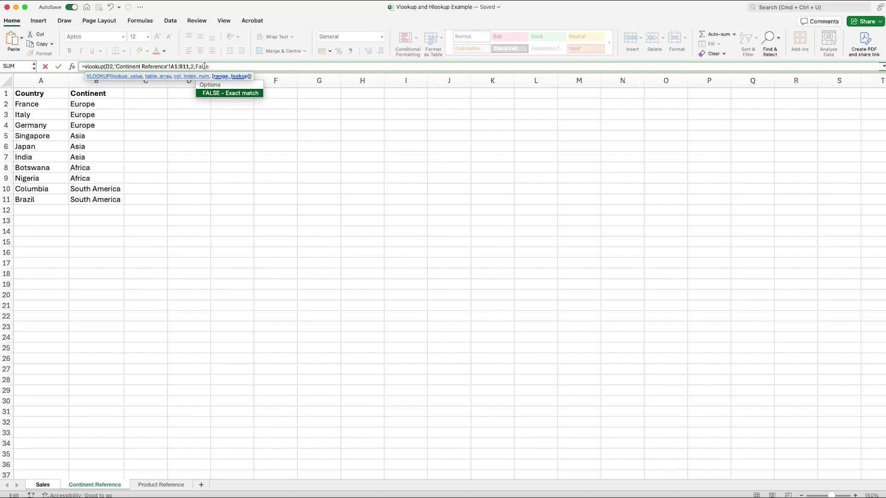
text())
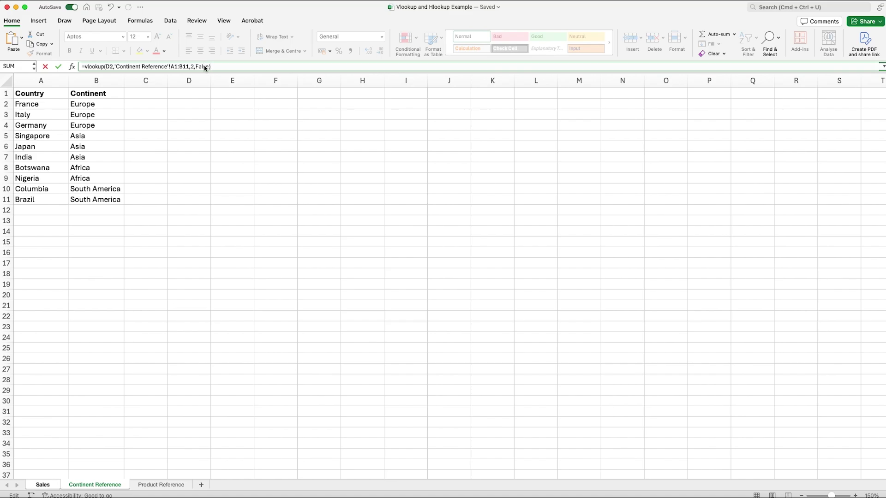
key(Return)
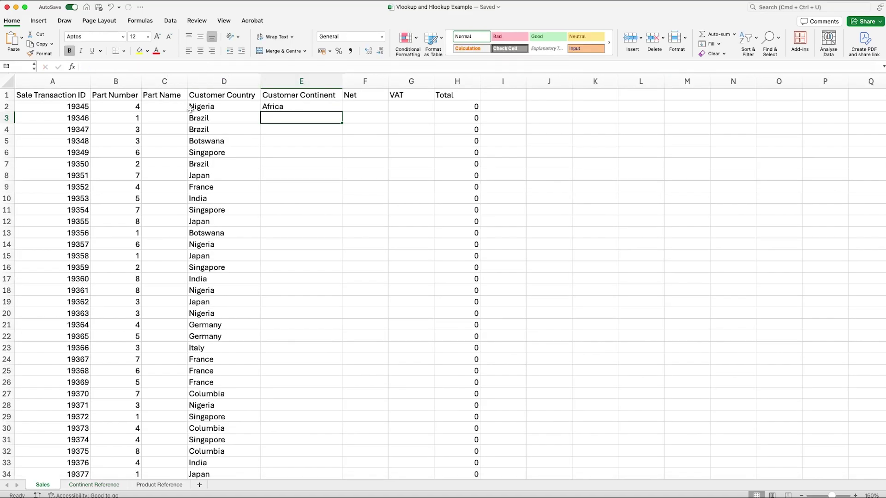
- Try filling the E2 formula down to E13 and inspect the copied formula in E11
click(294, 107)
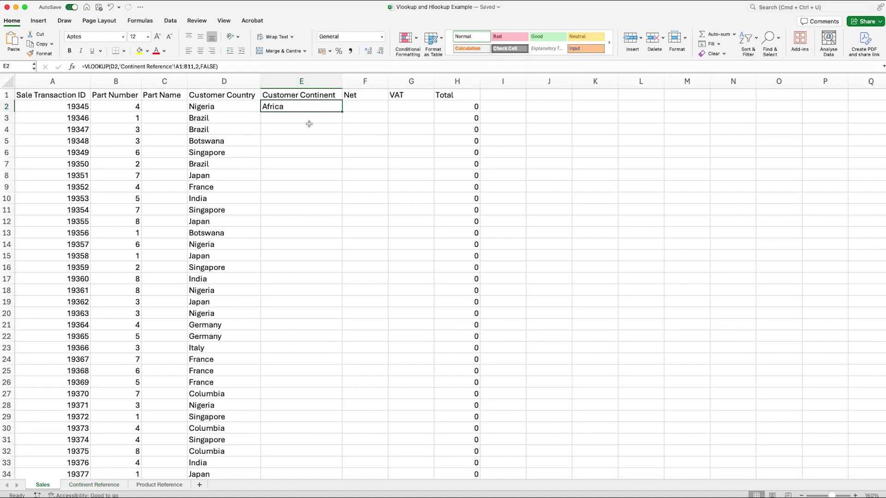
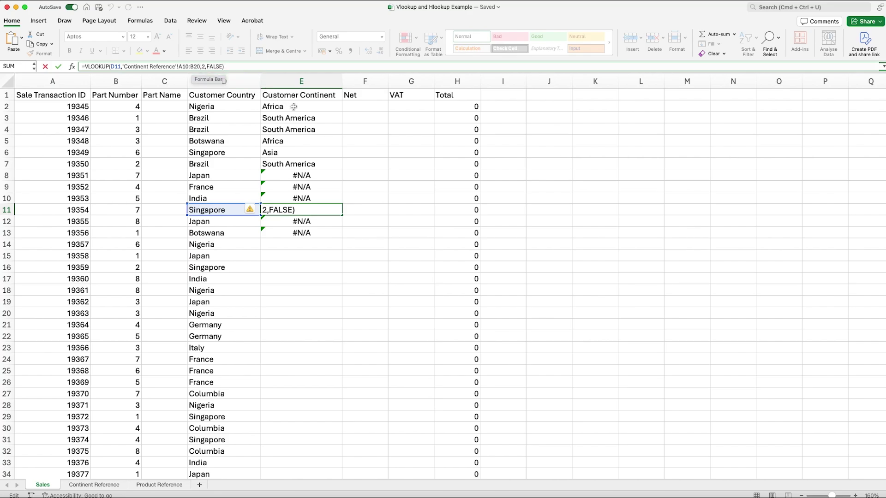
key(Return)
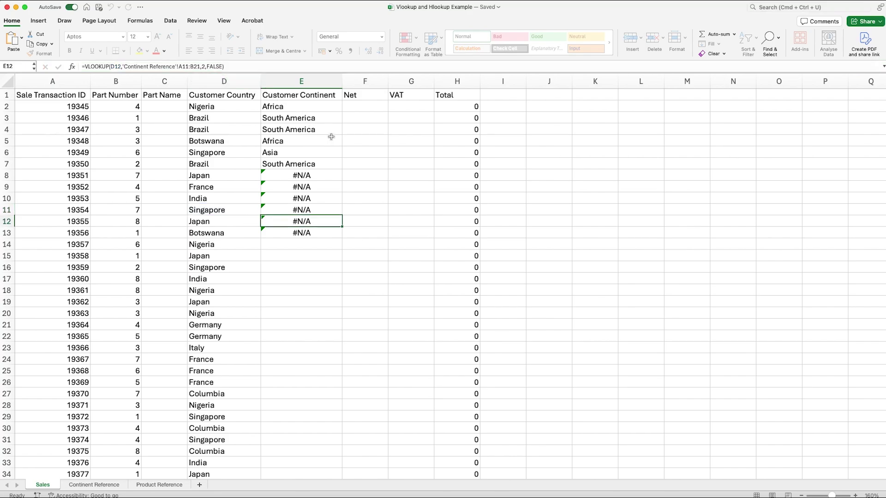
- Make the table array in E2's VLOOKUP formula absolute as $A$1:$B$11
click(267, 106)
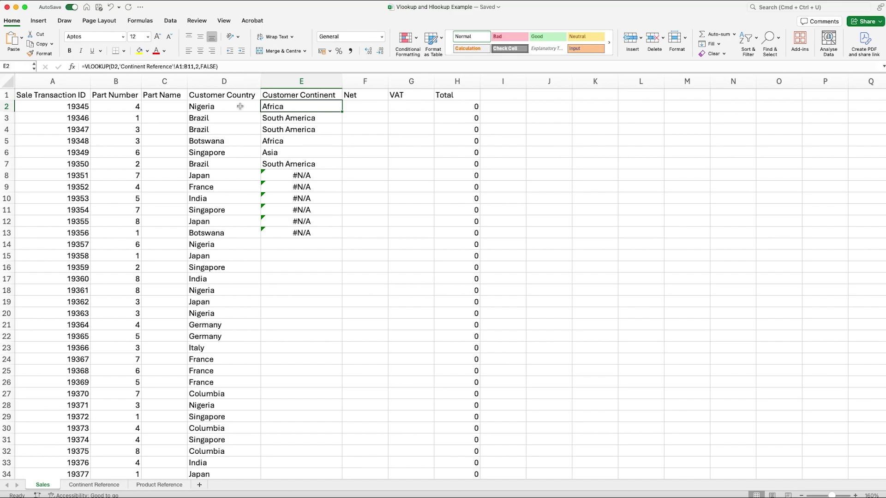
click(175, 66)
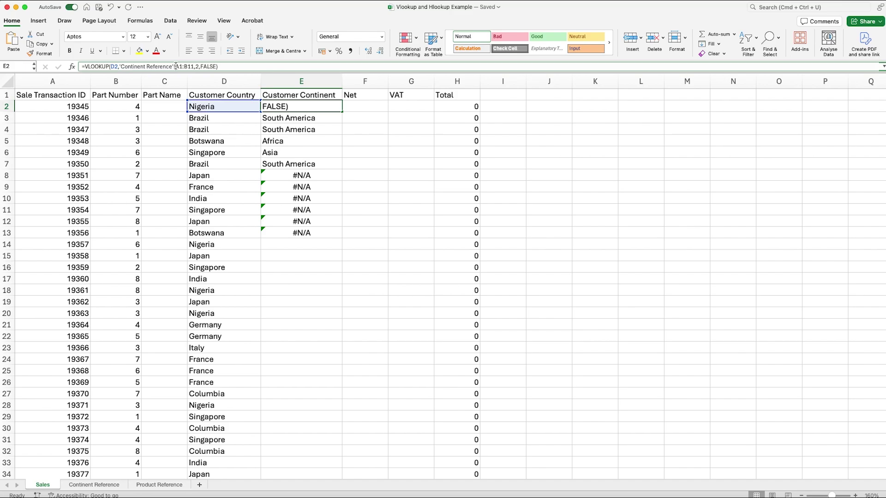
drag(176, 66, 194, 67)
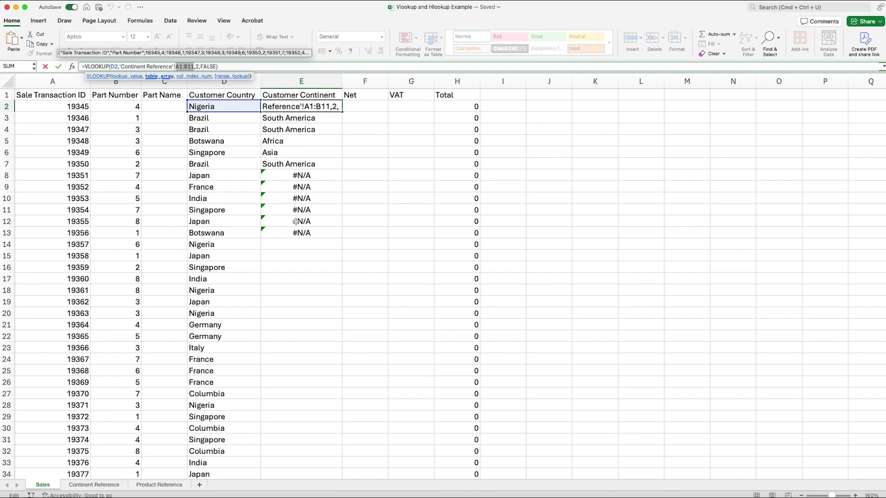
key(F4)
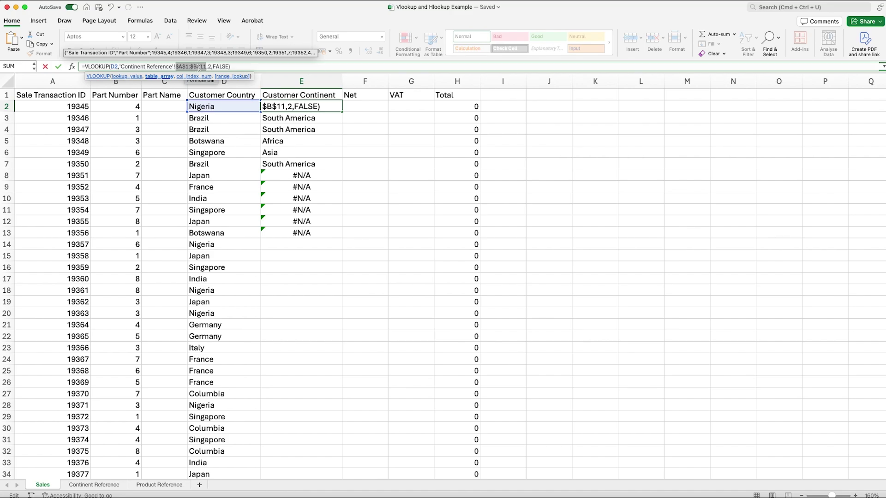
key(Return)
- Fill the corrected VLOOKUP formula from E2 down the Customer Continent column to E151
click(335, 107)
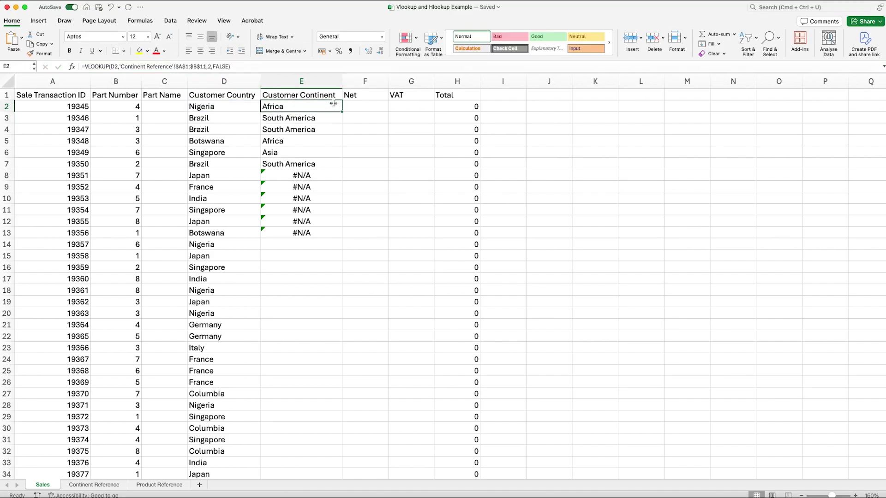
drag(341, 114, 330, 446)
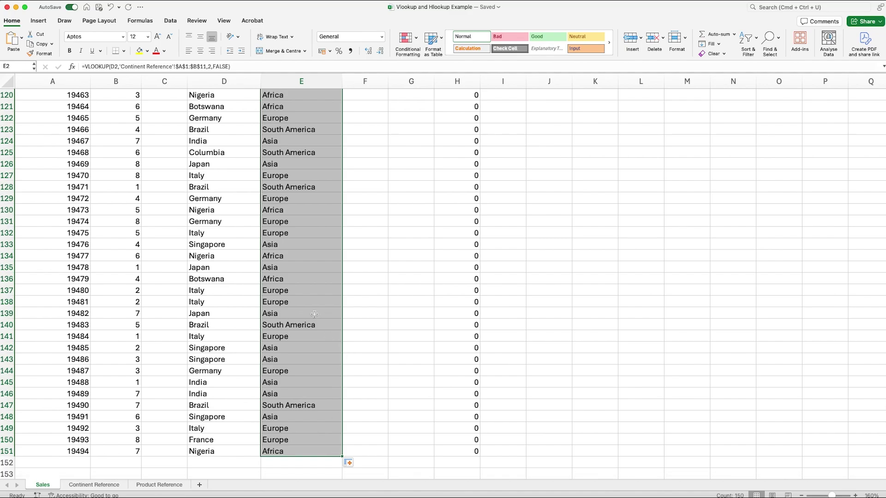
scroll(314, 314, up, 20)
click(364, 254)
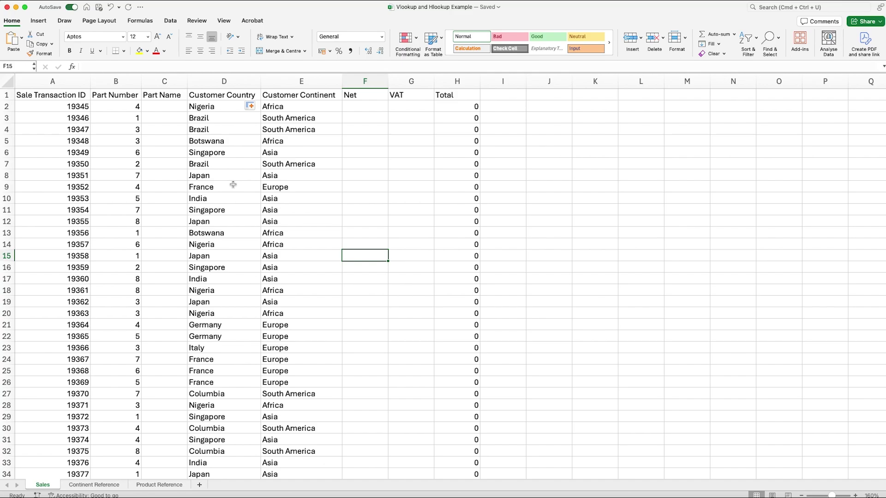
- Examine the Part Name, Net, VAT and Total columns on Sales, and the part number and part name rows on the Product Reference sheet
click(167, 108)
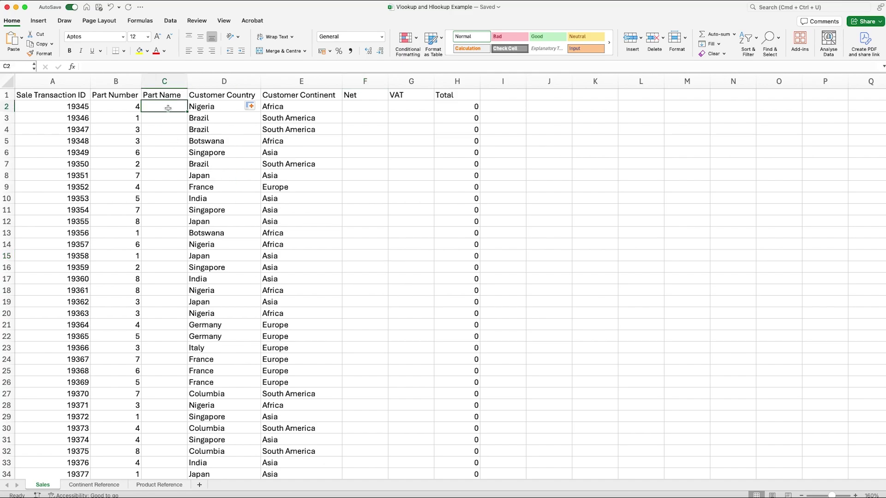
click(364, 106)
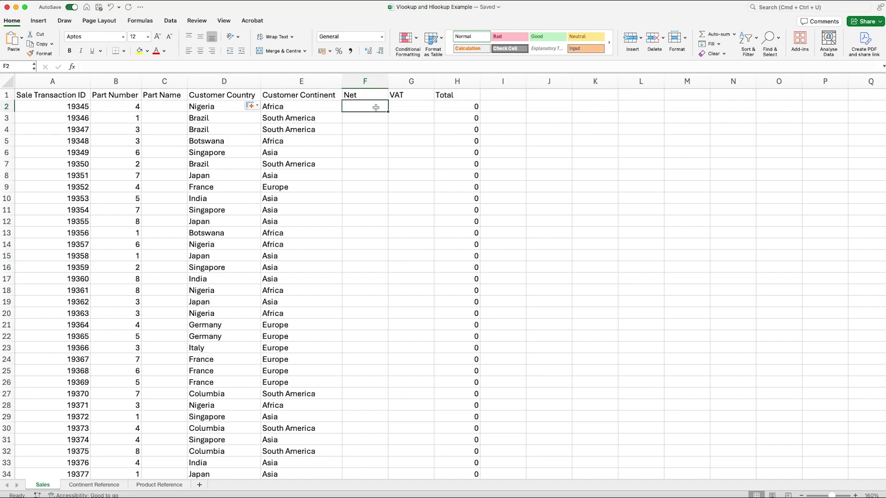
click(404, 105)
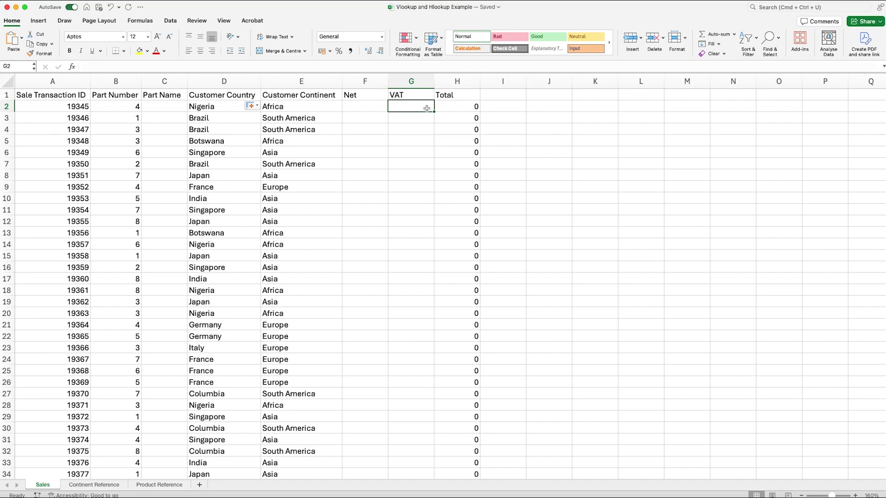
click(450, 106)
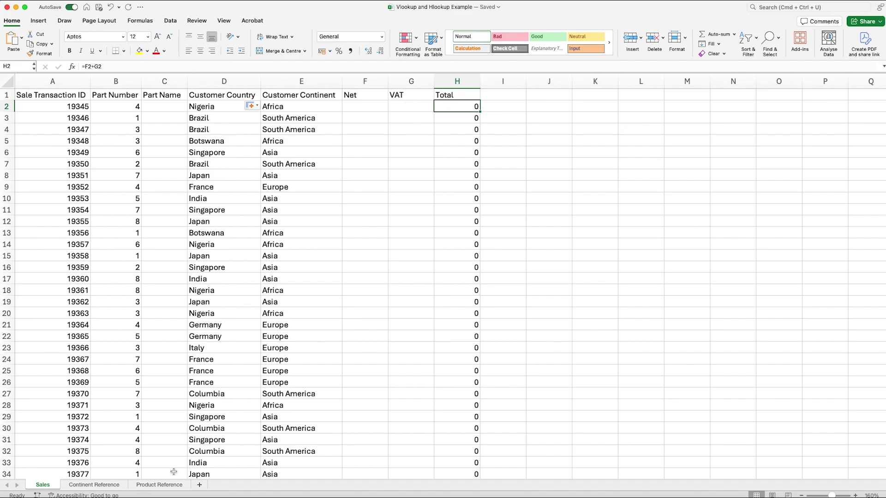
click(164, 484)
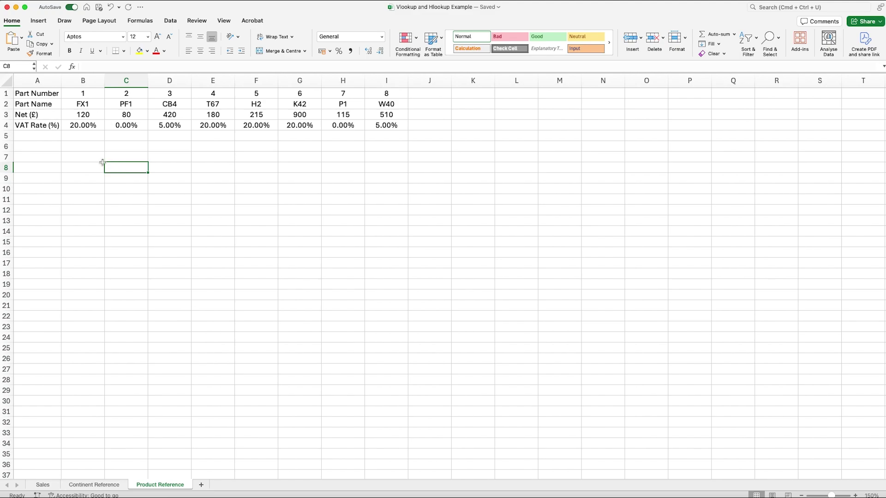
drag(34, 93, 370, 87)
mouse_move(27, 111)
mouse_down()
mouse_move(69, 105)
mouse_move(37, 105)
mouse_up()
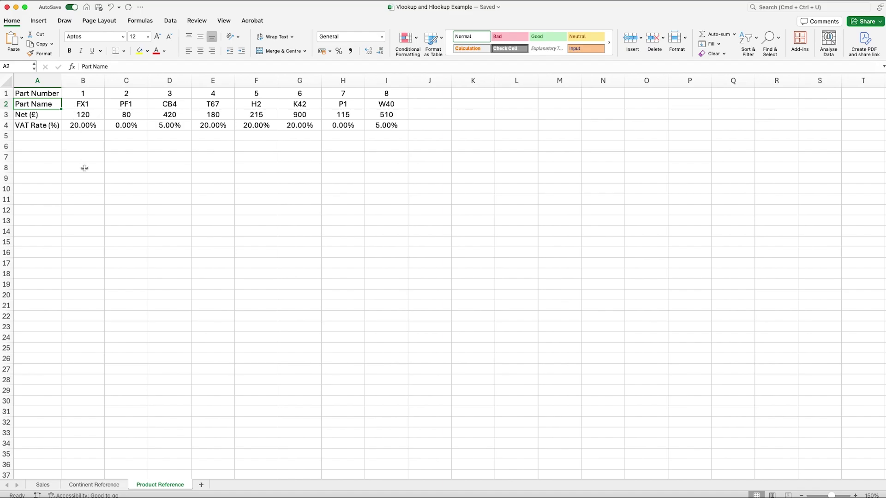
- Begin an HLOOKUP formula in cell C2 of the Sales sheet with part number B2 as the lookup value
click(48, 486)
click(165, 109)
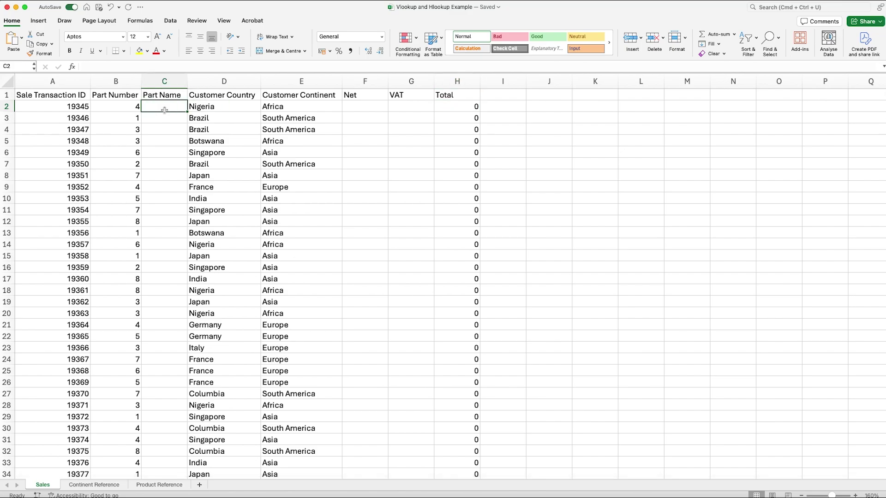
text(=)
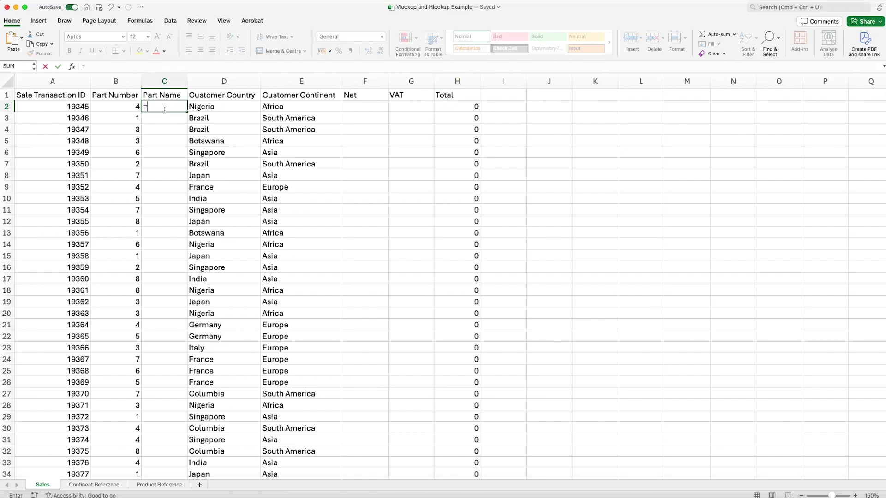
text(hl)
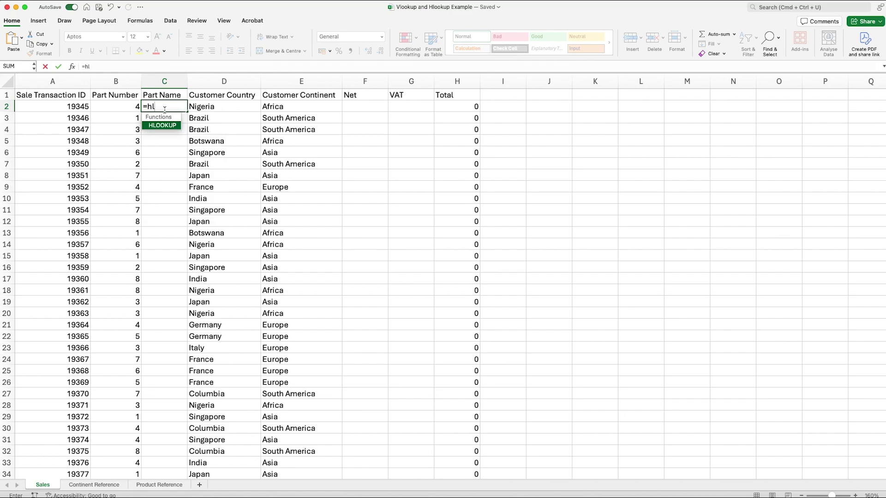
text(ookup()
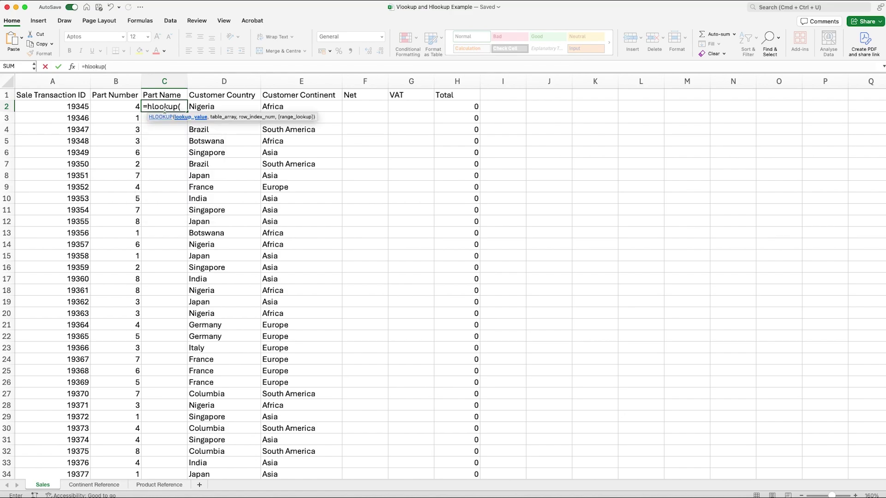
click(126, 107)
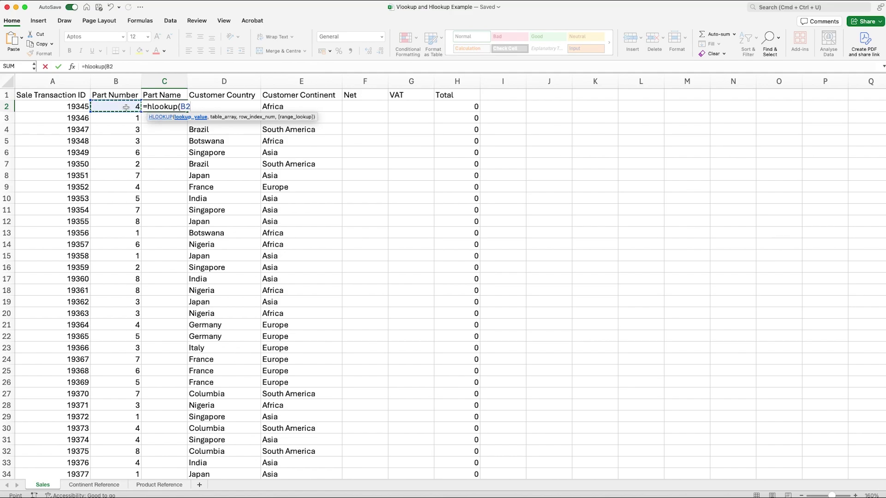
text(,)
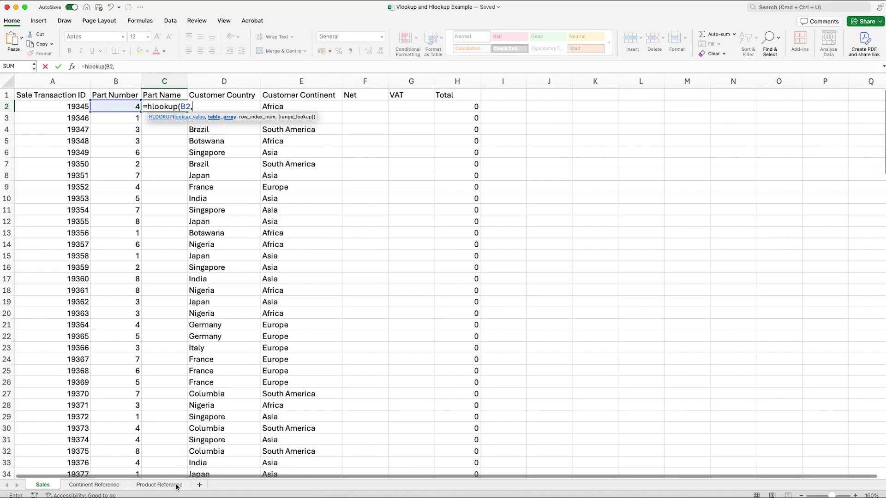
- Complete C2's HLOOKUP with table array A1:I4 from the Product Reference sheet, row index 2 and FALSE for an exact match
click(159, 485)
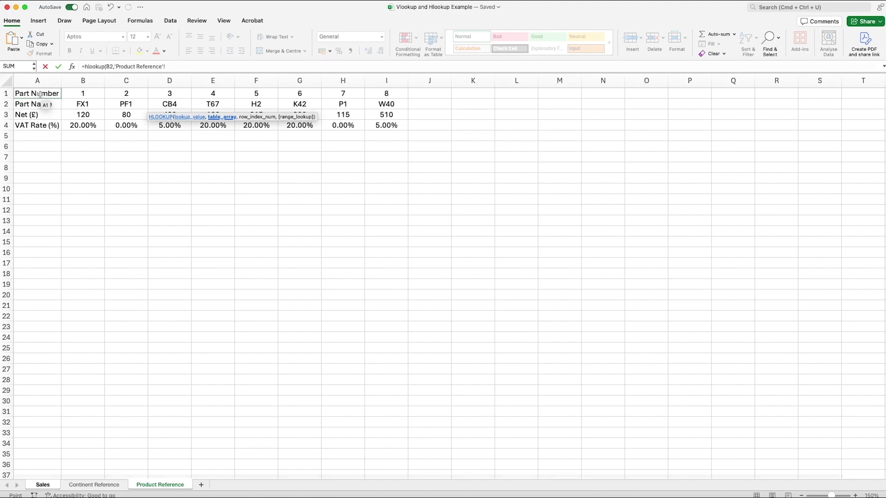
drag(40, 94, 125, 111)
drag(271, 127, 378, 127)
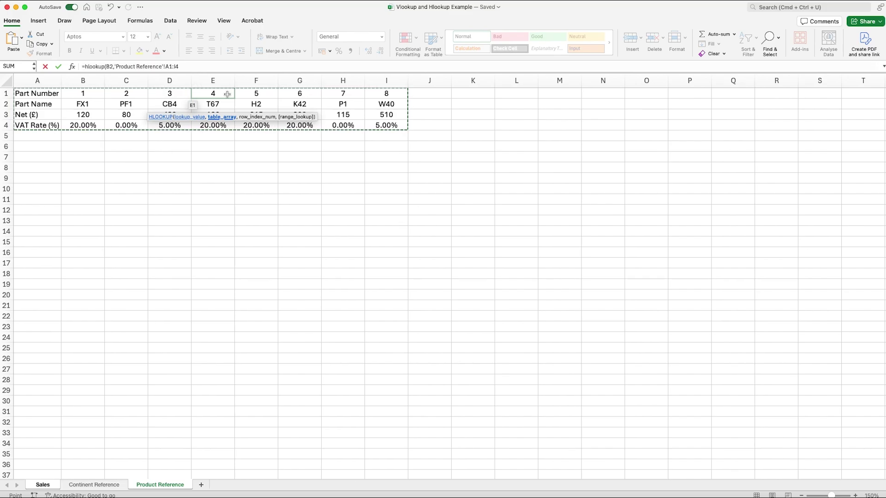
text(,2)
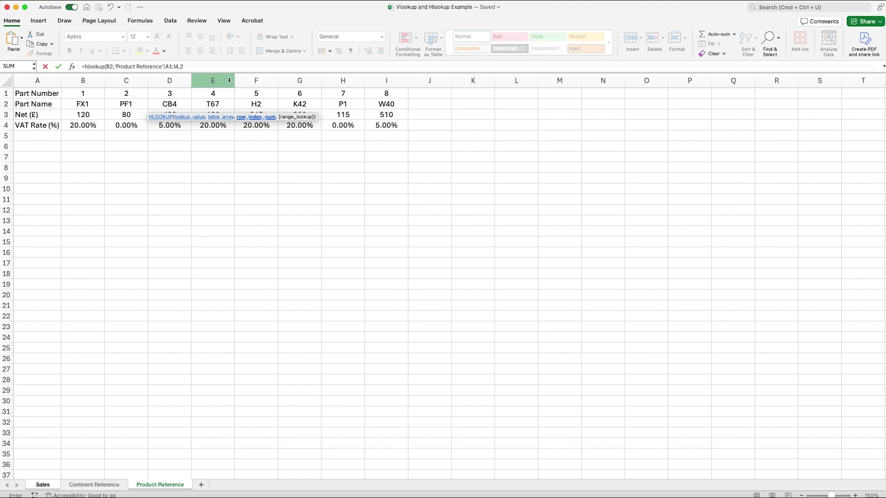
text(,)
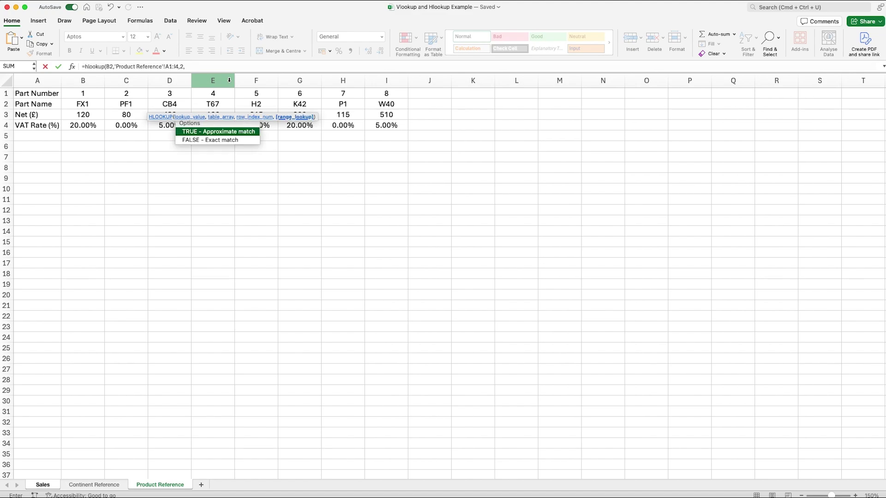
text(false)
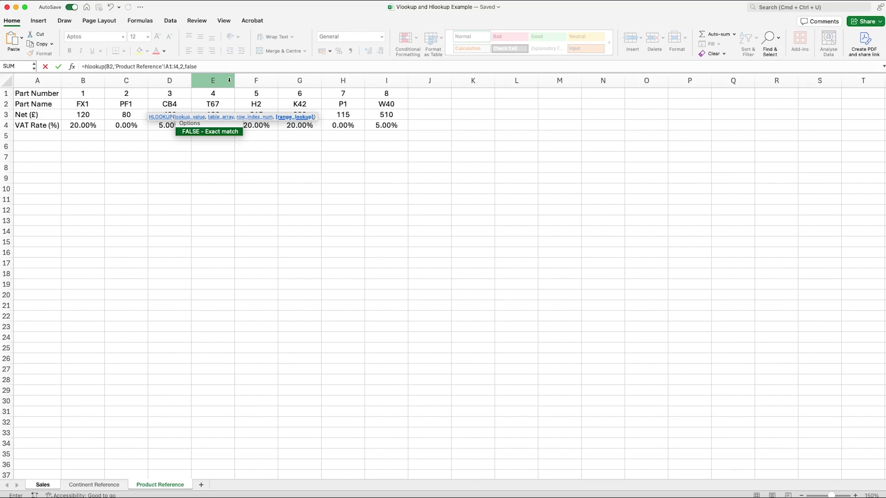
text())
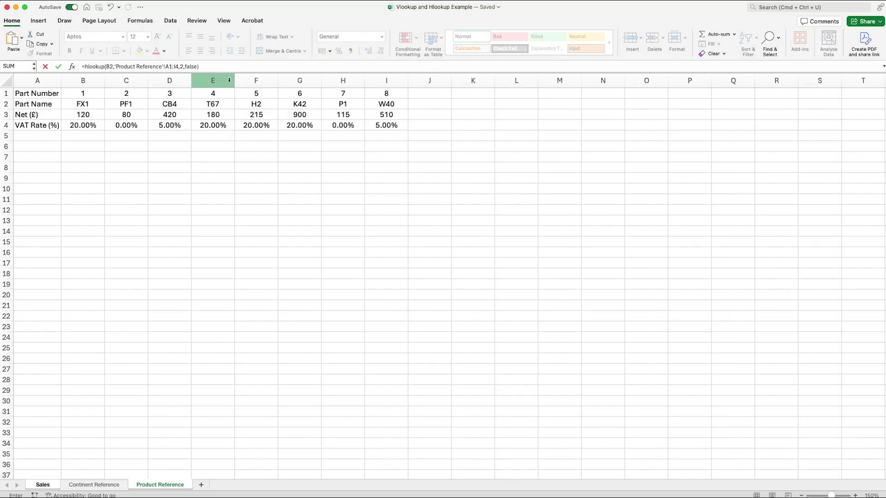
key(Return)
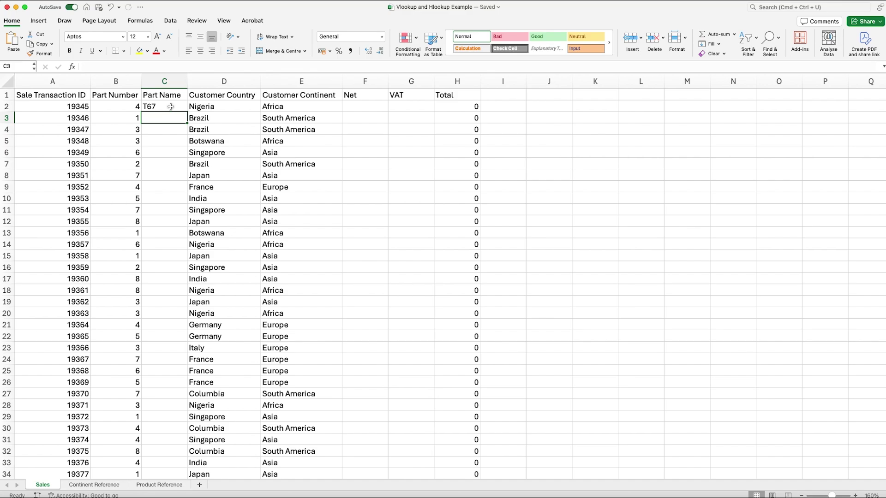
- Make the table array in C2's HLOOKUP formula absolute as $A$1:$I$4
click(170, 107)
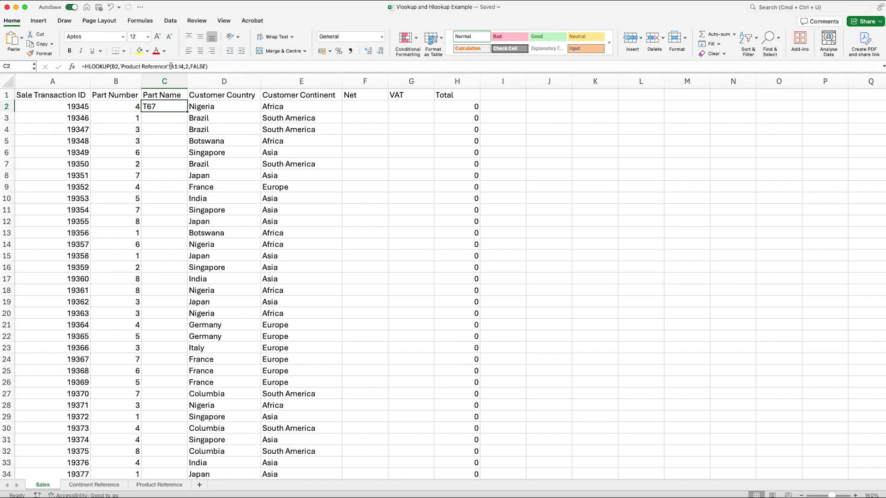
drag(171, 66, 184, 81)
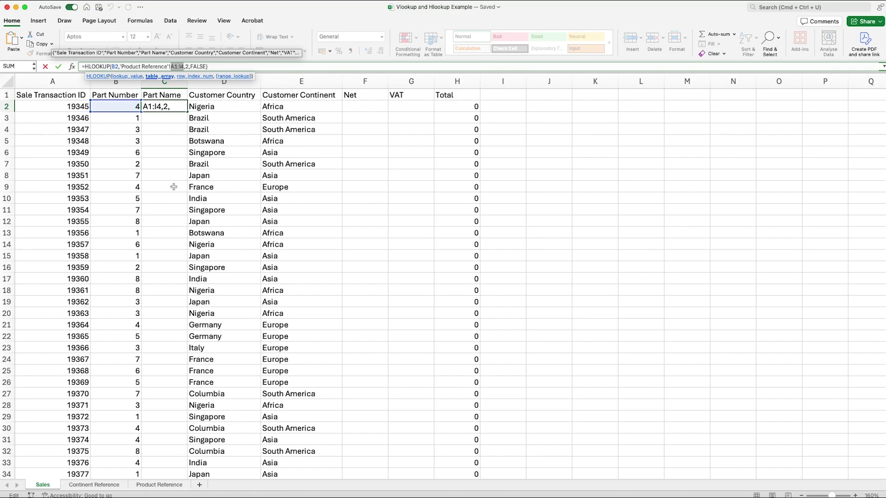
key(F4)
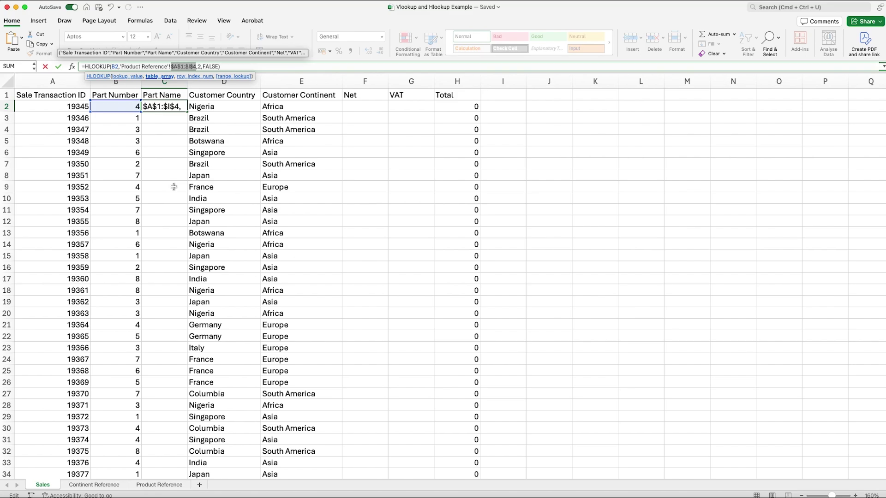
key(Return)
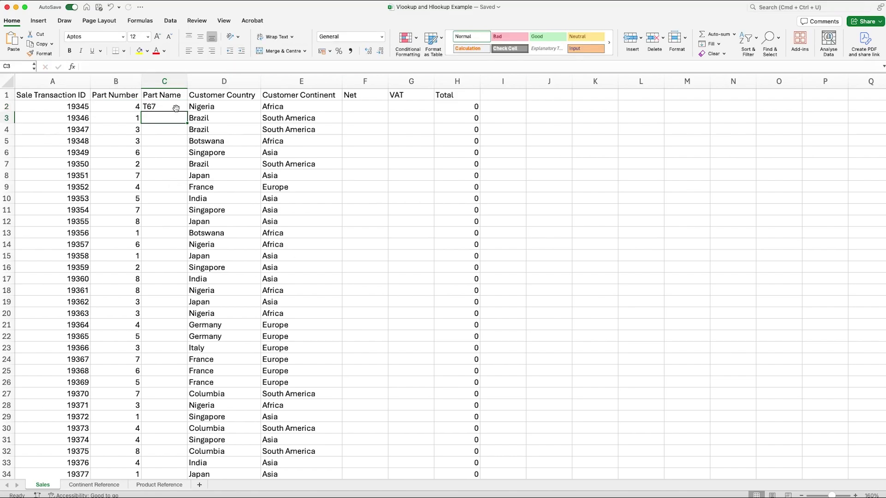
- Fill the C2 formula down the Part Name column to C151 and check the copied formula in the last row
click(177, 106)
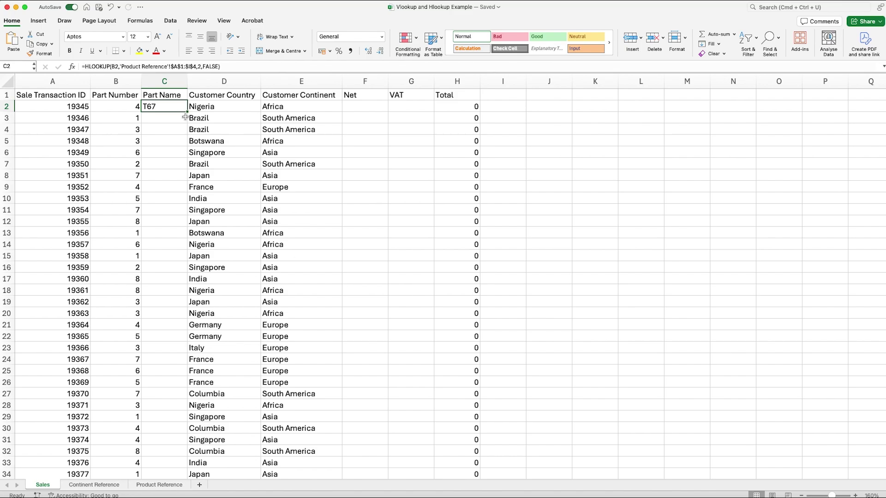
double_click(187, 113)
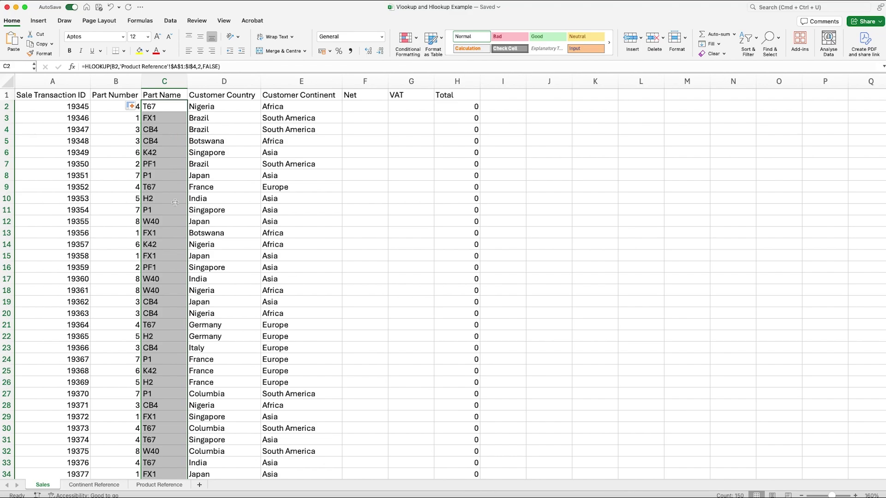
scroll(169, 244, down, 2)
scroll(169, 243, down, 20)
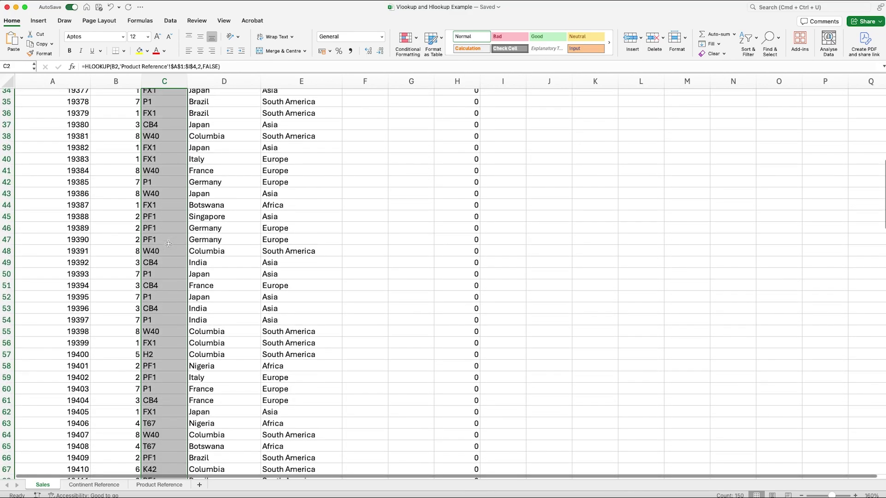
scroll(169, 244, down, 20)
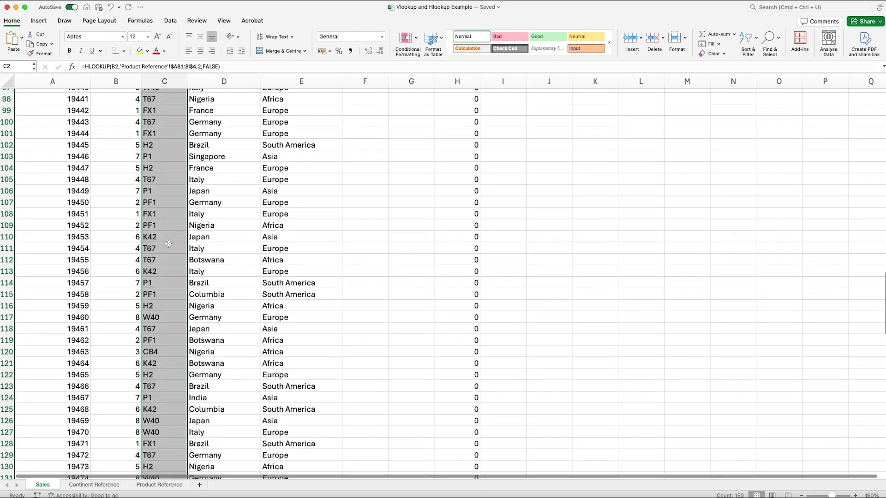
click(169, 310)
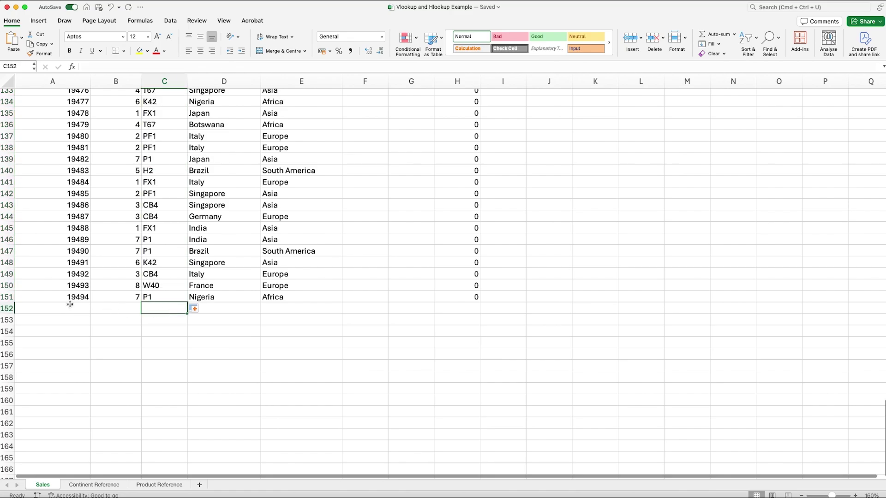
click(68, 306)
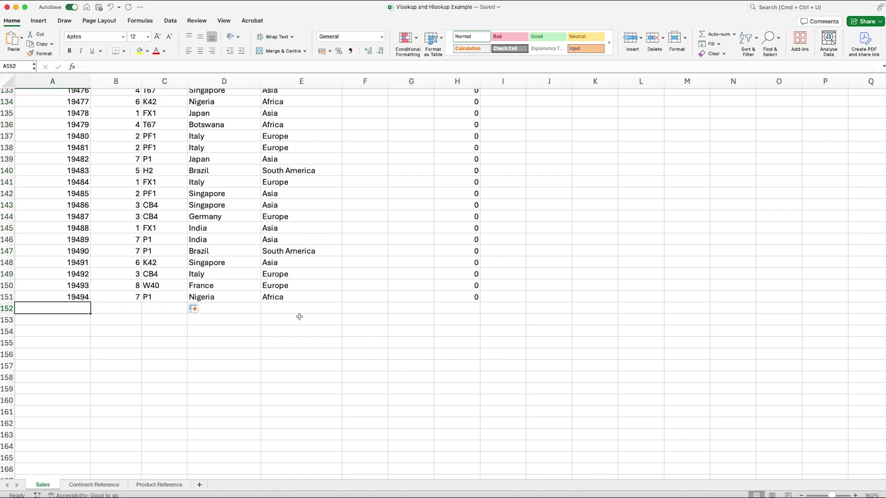
click(155, 296)
scroll(159, 314, up, 20)
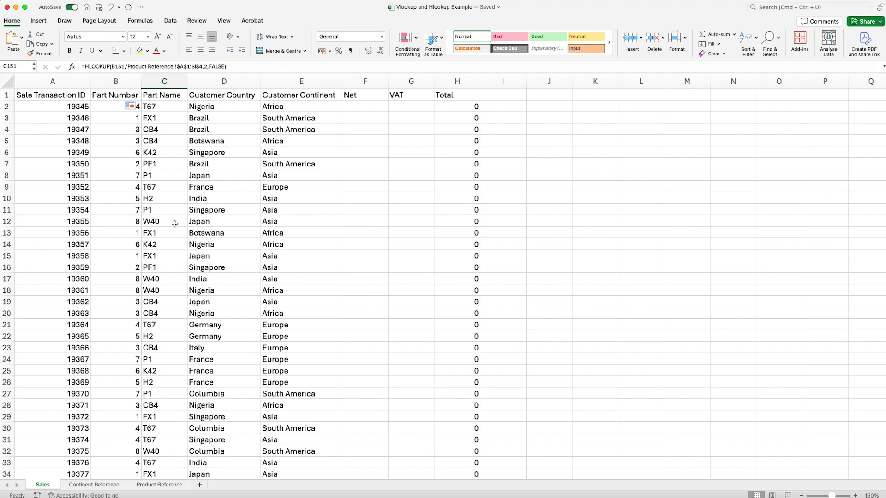
click(173, 109)
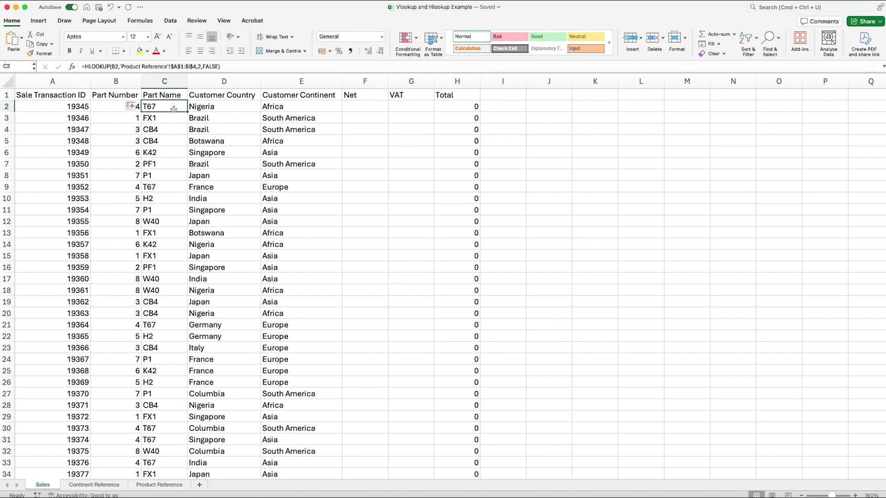
- Begin an HLOOKUP formula in the Net column's cell F2 with part number B2 as the lookup value
click(348, 110)
key(F2)
text(=)
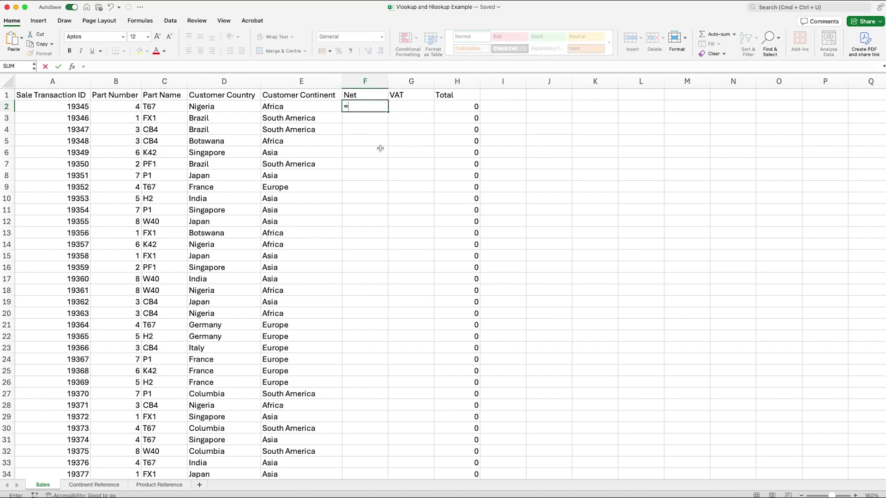
text(hlookup()
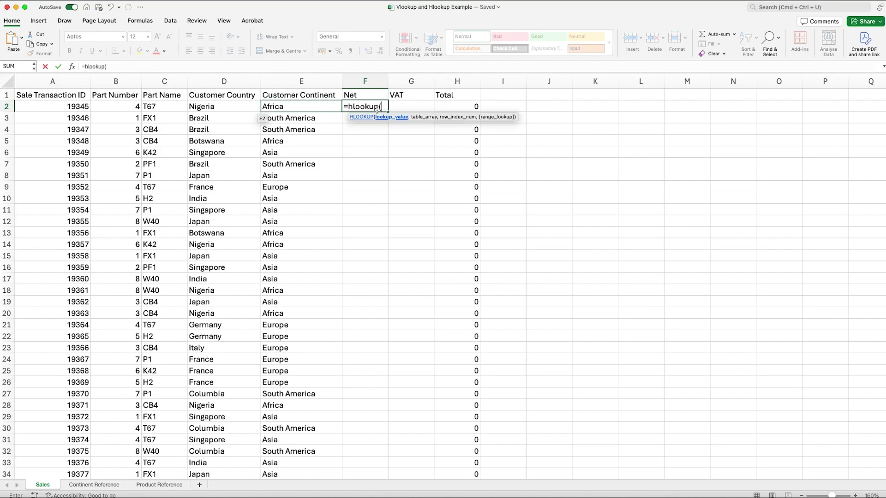
click(125, 107)
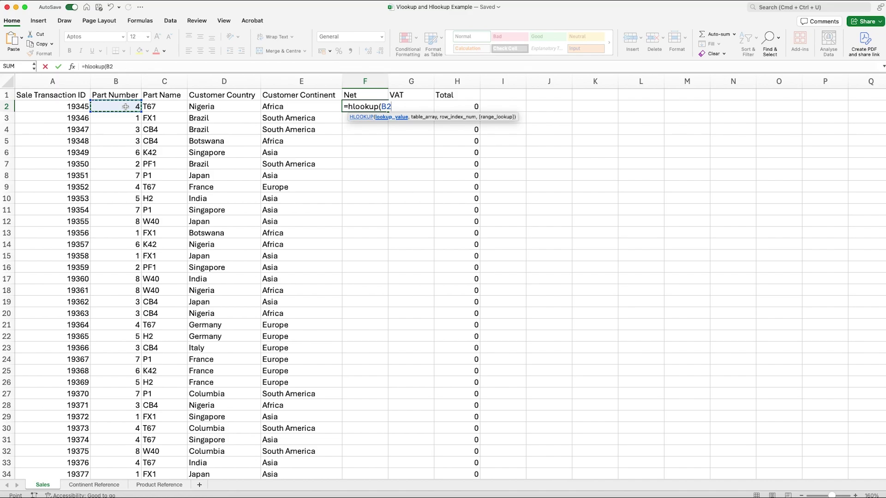
text(,)
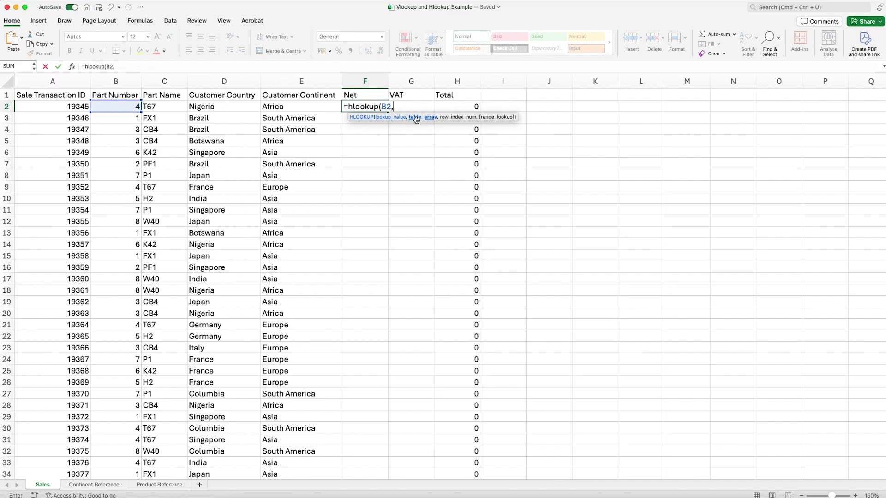
- Complete F2's HLOOKUP with table array A1:I4 from the Product Reference sheet, row index 3 and FALSE for an exact match
click(160, 485)
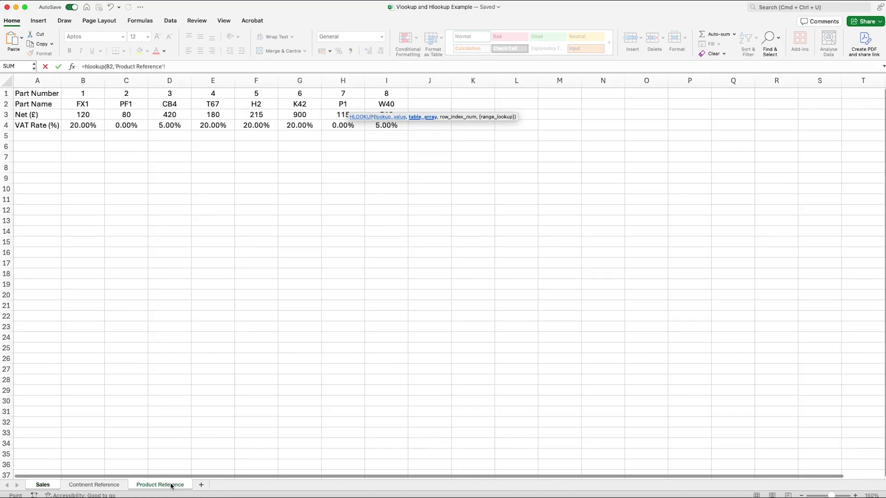
drag(34, 93, 388, 126)
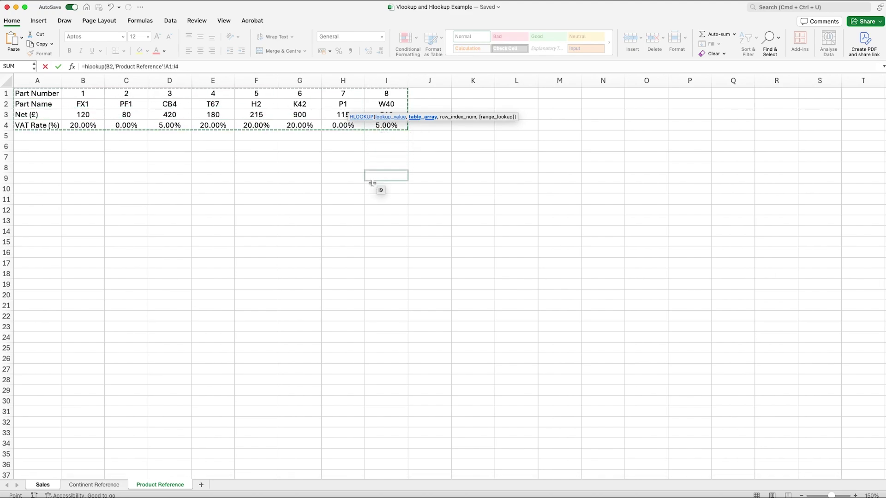
text(,)
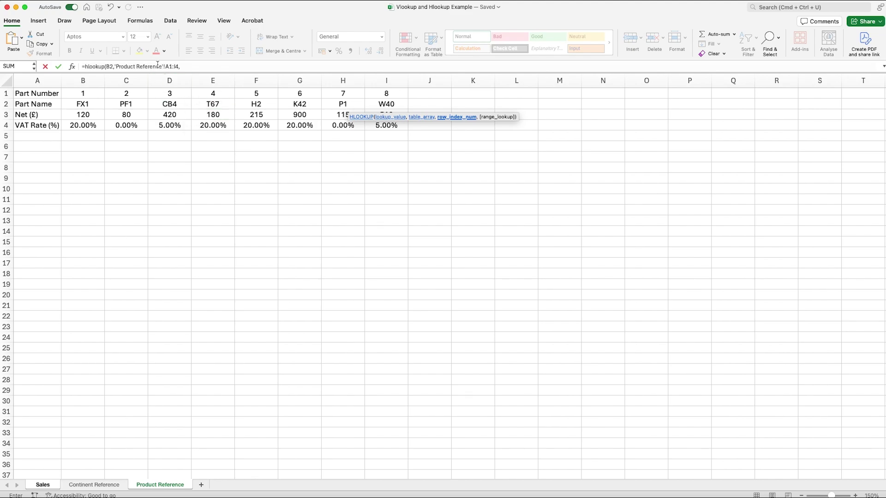
click(189, 66)
text(3)
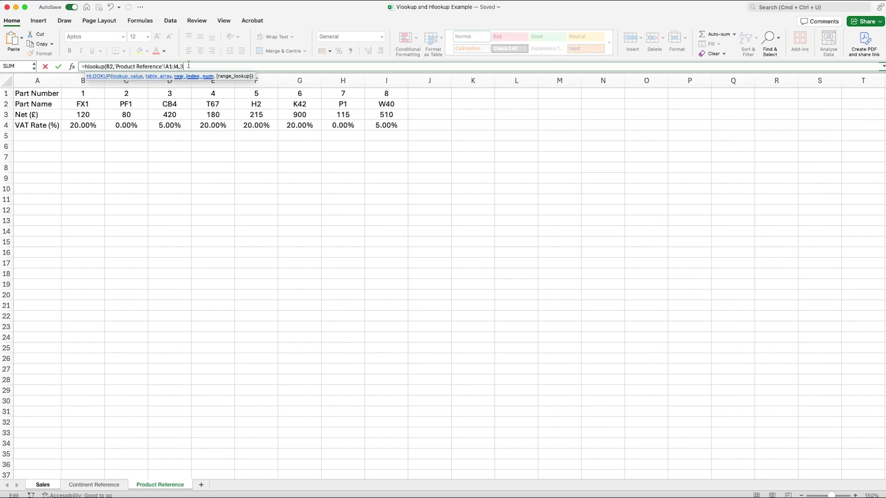
text(,)
text(F)
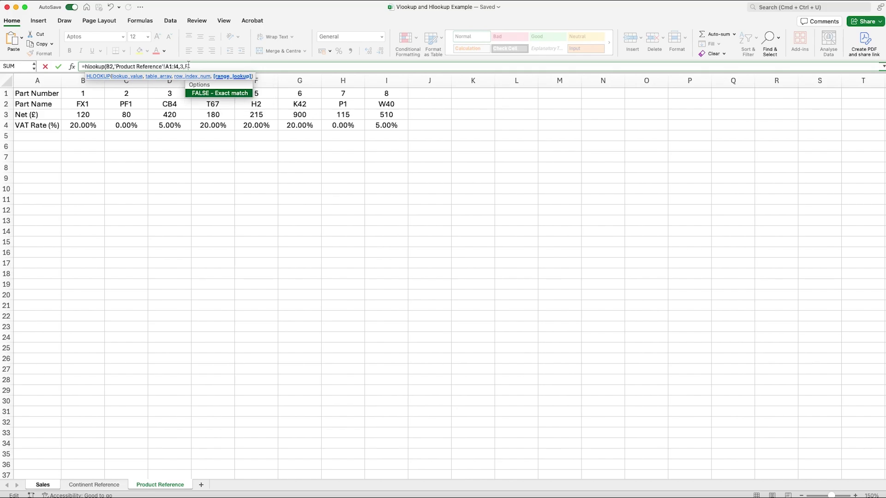
text(alse))
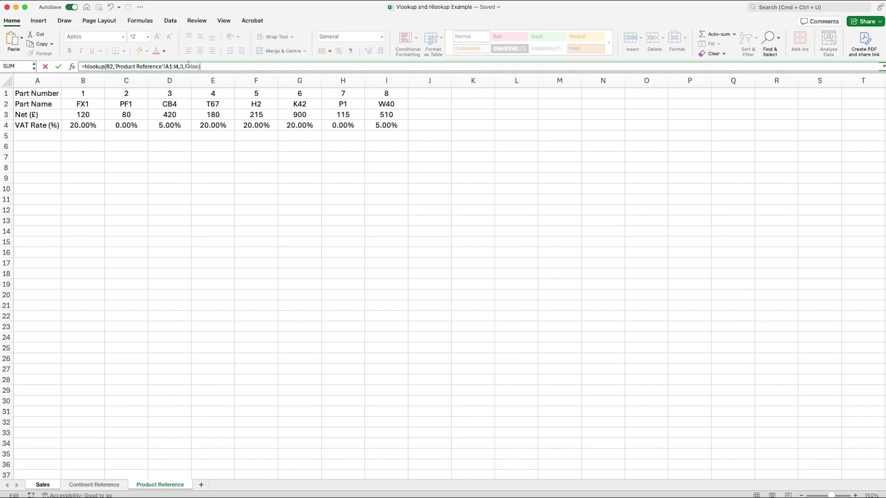
- Make the table array in F2's HLOOKUP absolute as $A$1:$I$4 and enter the formula
drag(166, 66, 179, 66)
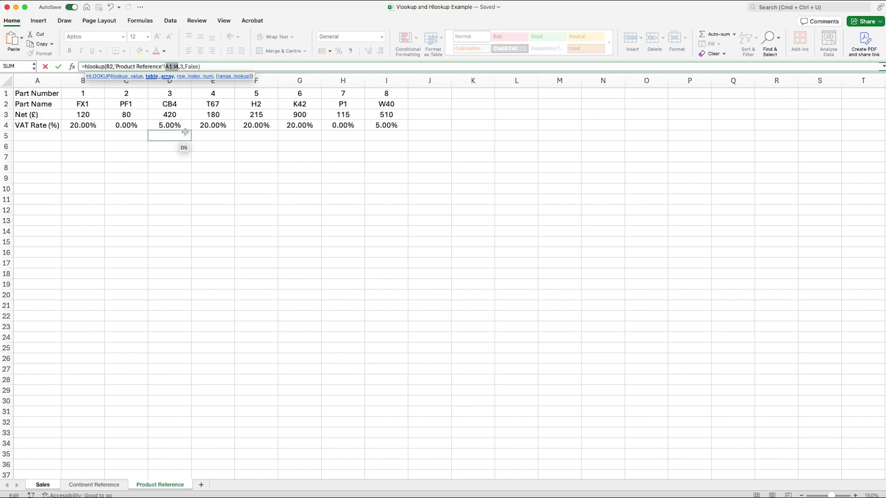
key(F4)
key(Return)
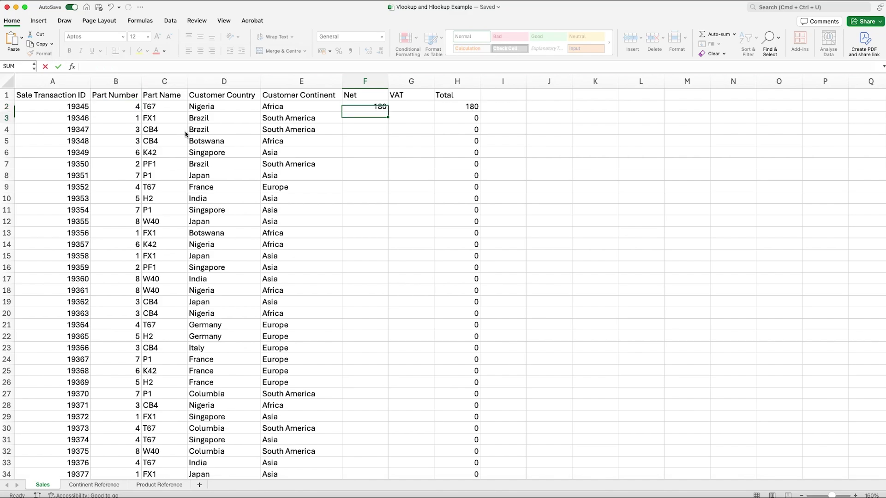
- Fill the F2 net price formula down the whole Net column of the Sales sheet
click(379, 107)
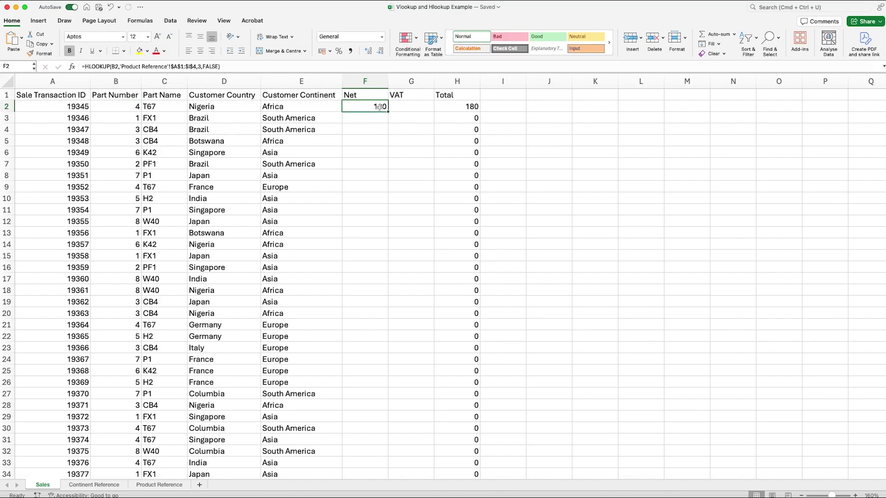
double_click(387, 112)
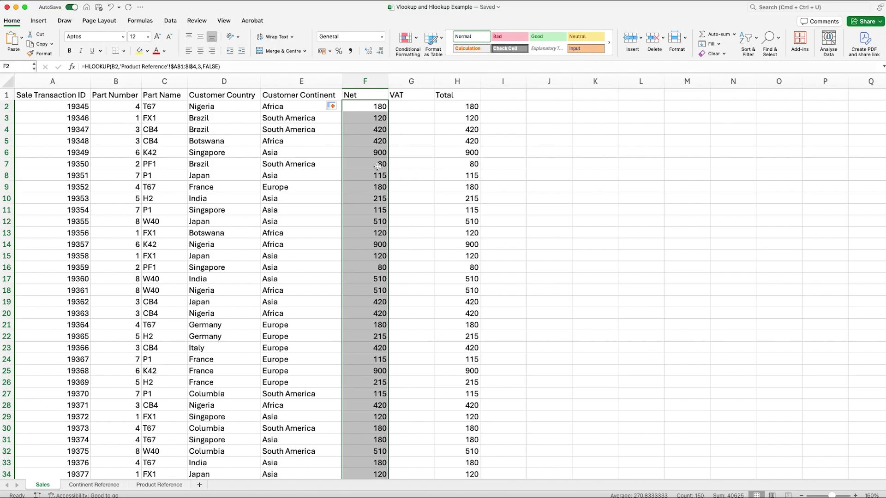
click(429, 140)
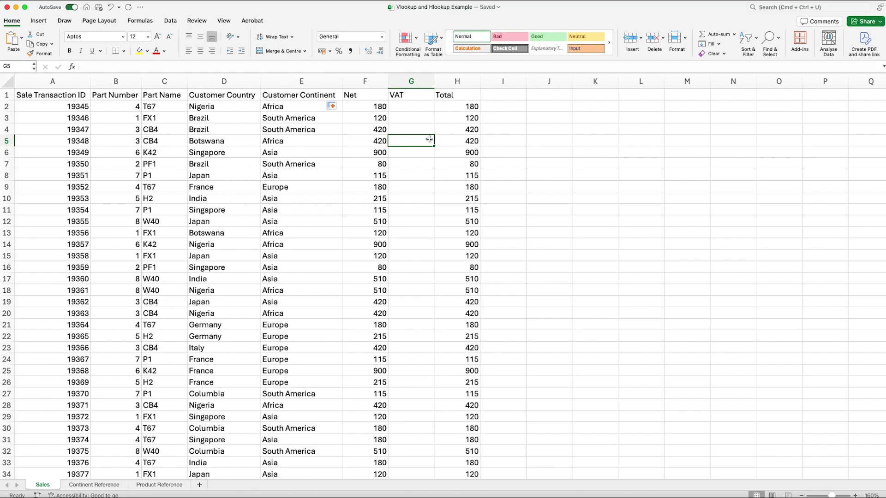
- Examine the first sale's net price and empty VAT cell, and the VAT rates of parts 1 to 3 on the Product Reference sheet
click(413, 109)
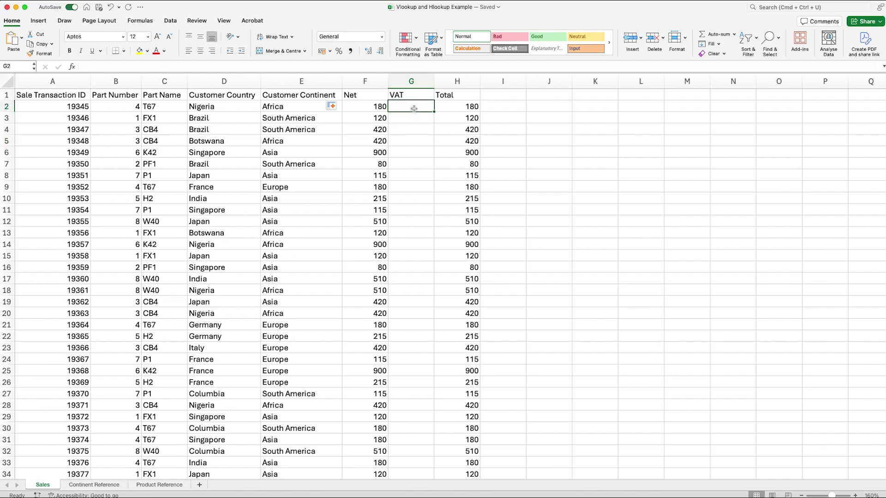
click(365, 107)
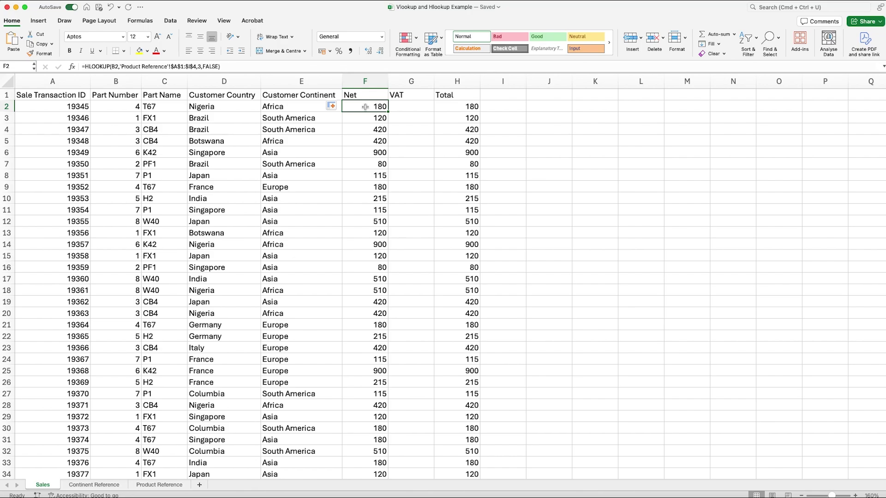
click(406, 106)
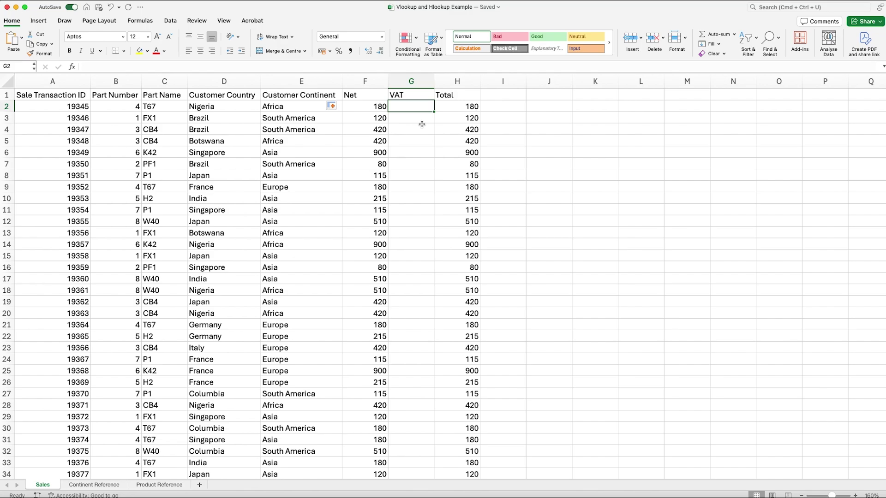
click(145, 485)
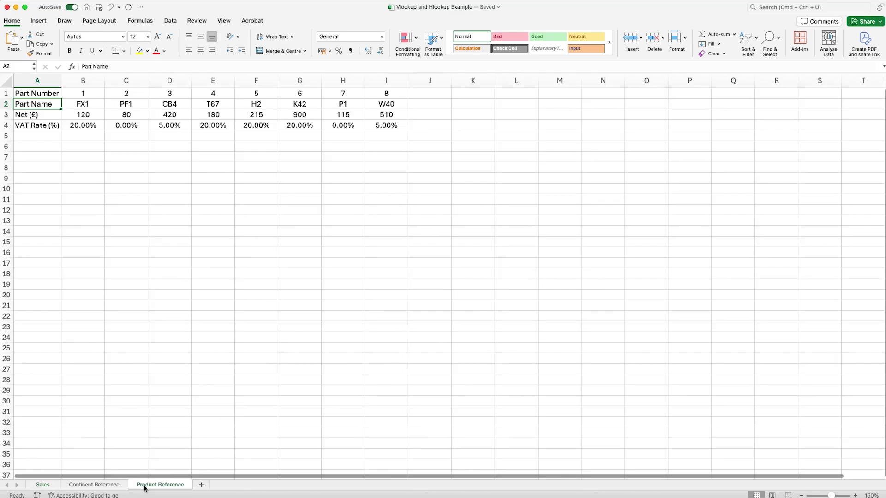
click(110, 168)
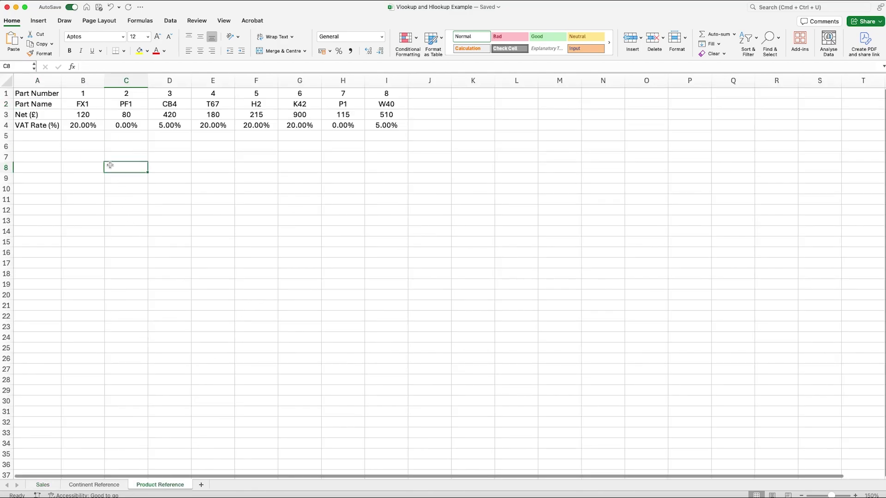
click(93, 128)
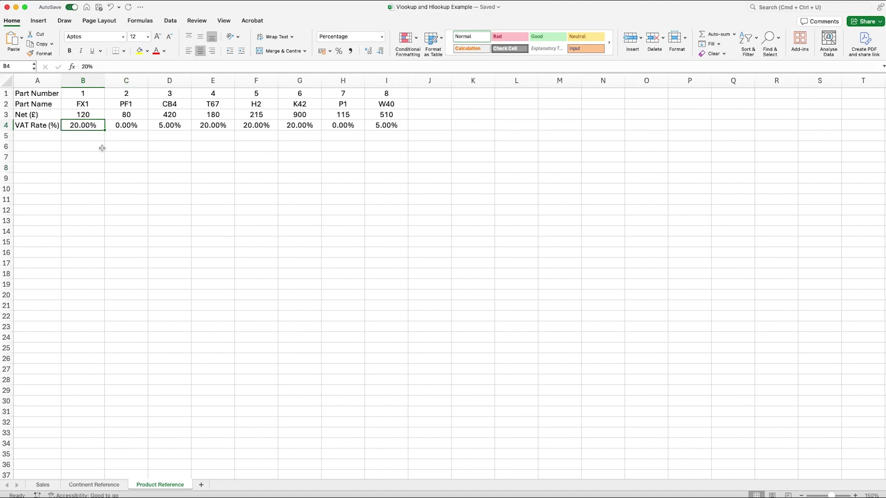
click(132, 129)
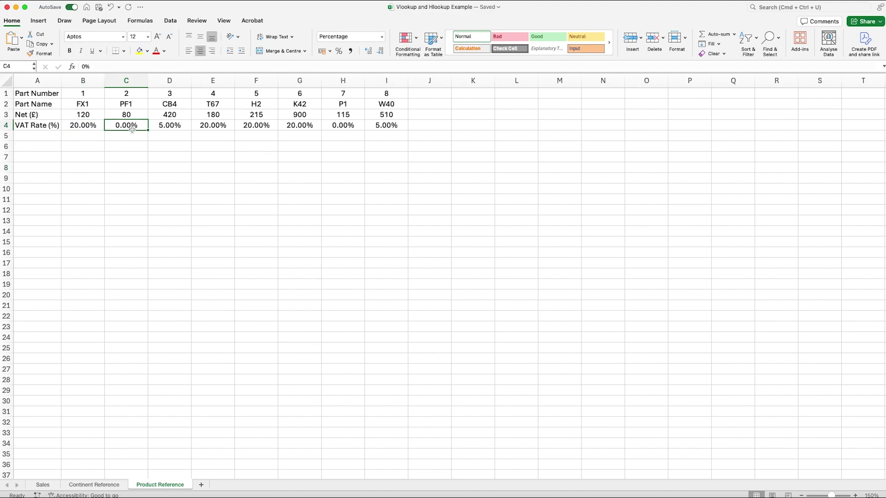
click(171, 126)
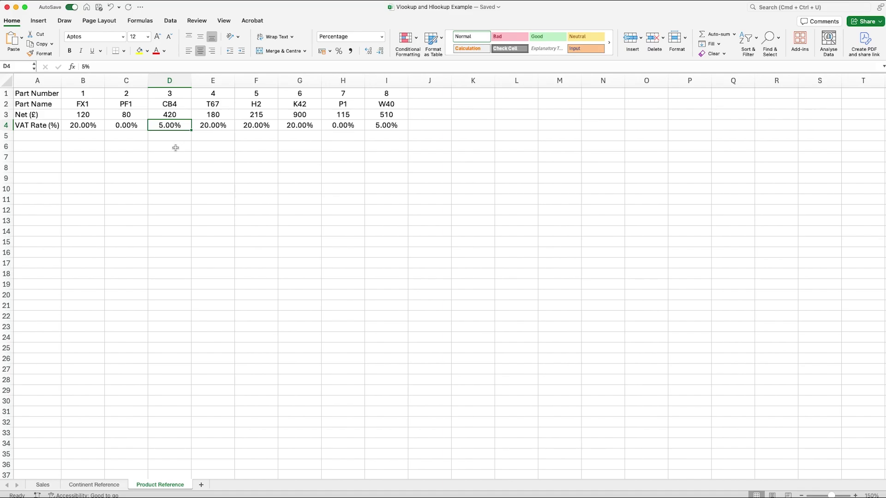
- Begin a formula in the Sales sheet's VAT cell G2 multiplying F2 by an HLOOKUP with part number B2 as the lookup value
click(43, 485)
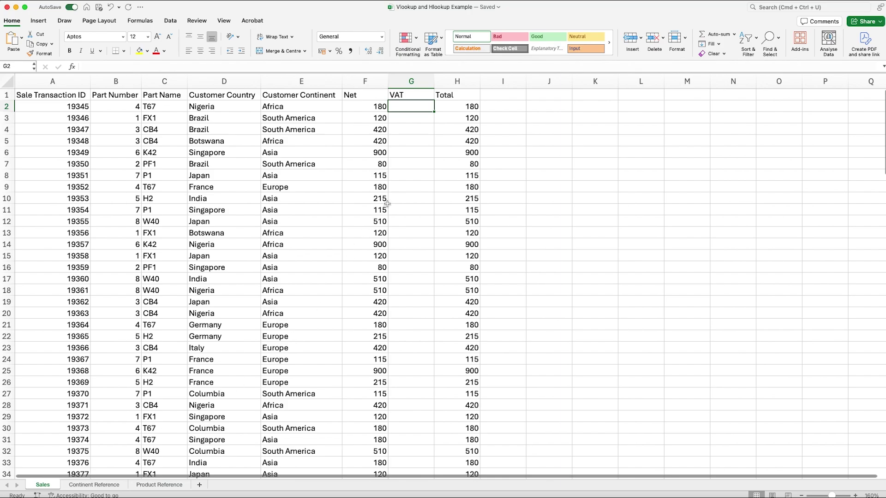
text(=)
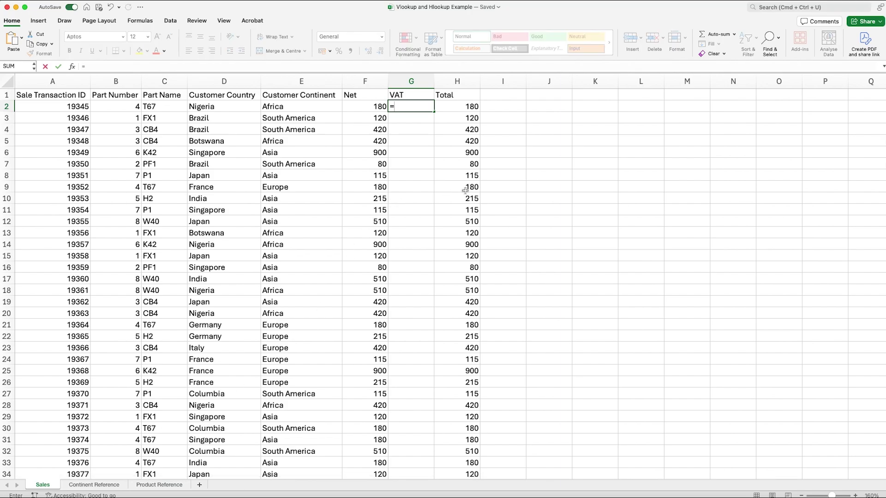
click(380, 107)
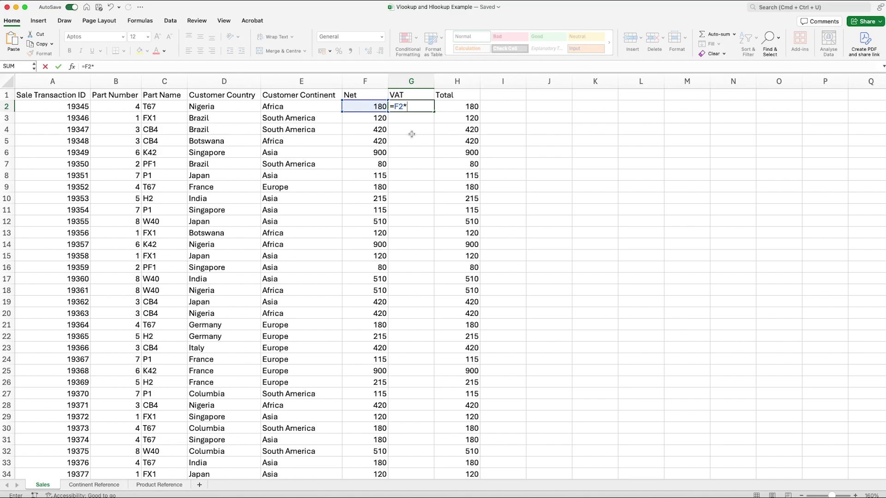
text(h)
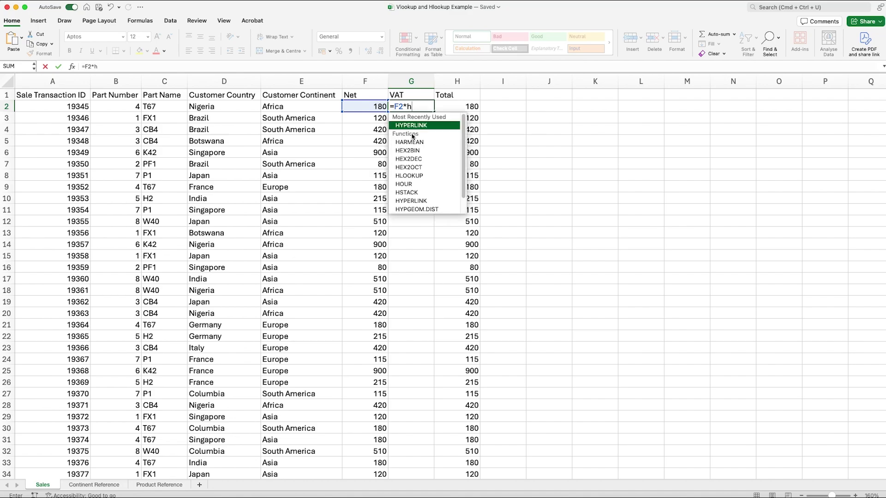
text(lookup()
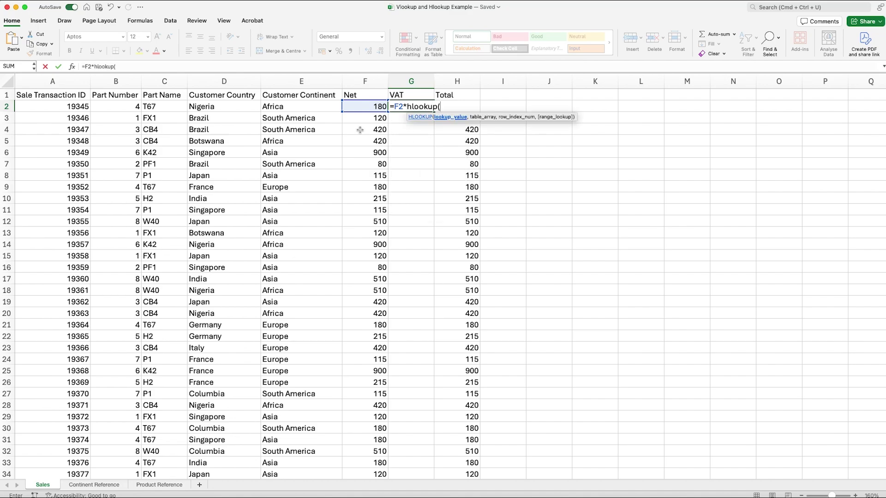
click(115, 108)
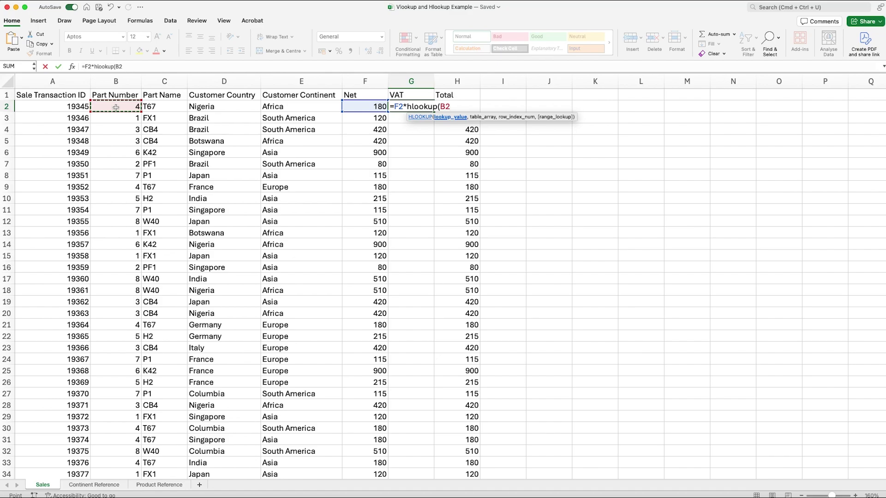
text(,)
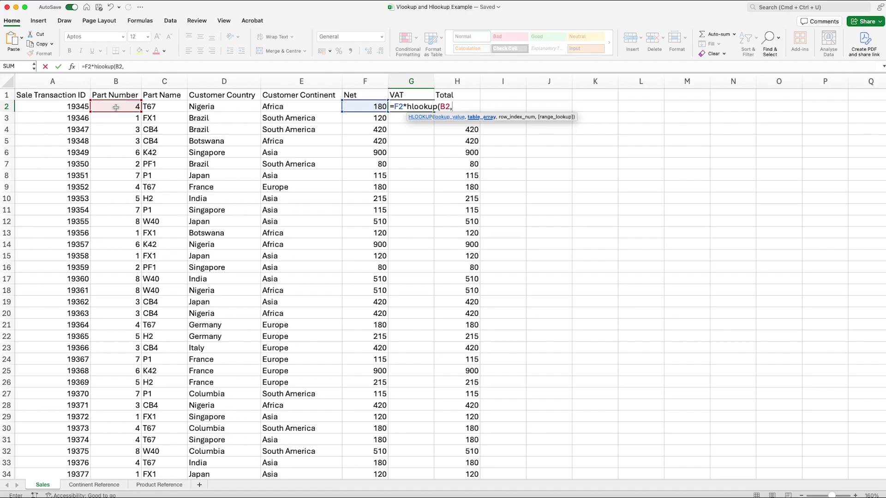
- Complete G2's HLOOKUP with table array A1:I4 from the Product Reference sheet, row index 4 and FALSE for an exact match
click(165, 484)
drag(32, 93, 372, 127)
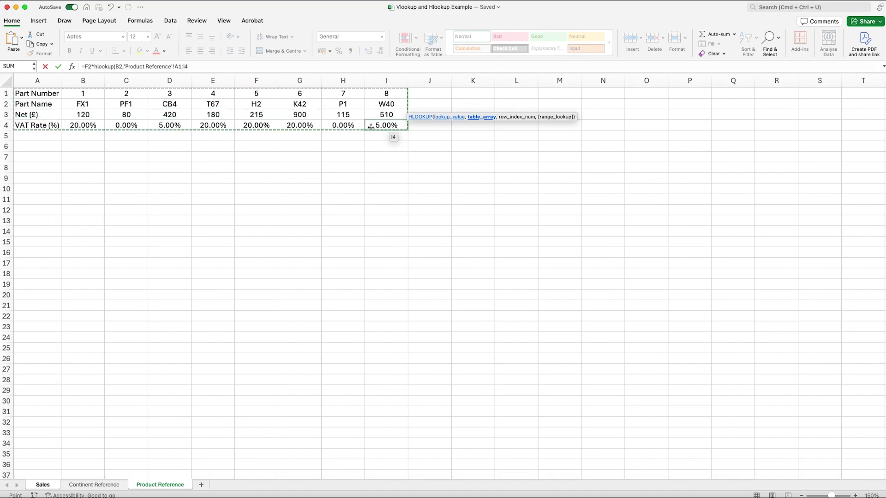
text(,)
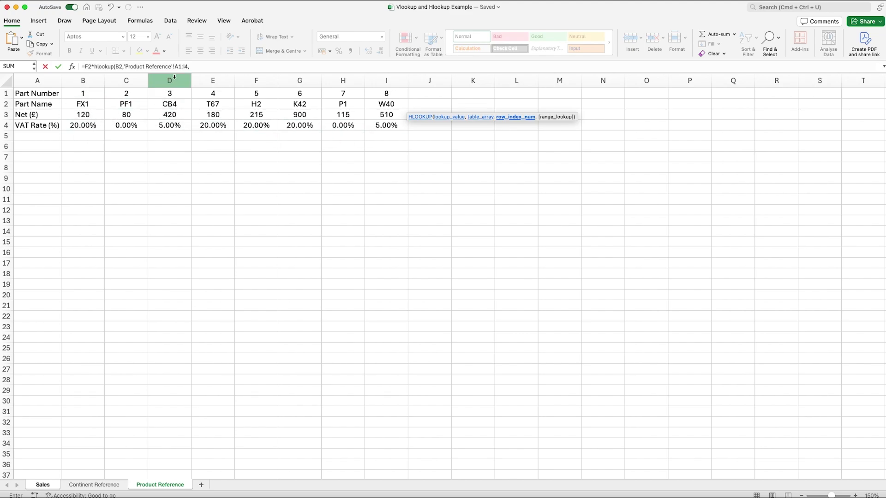
click(196, 67)
text(4)
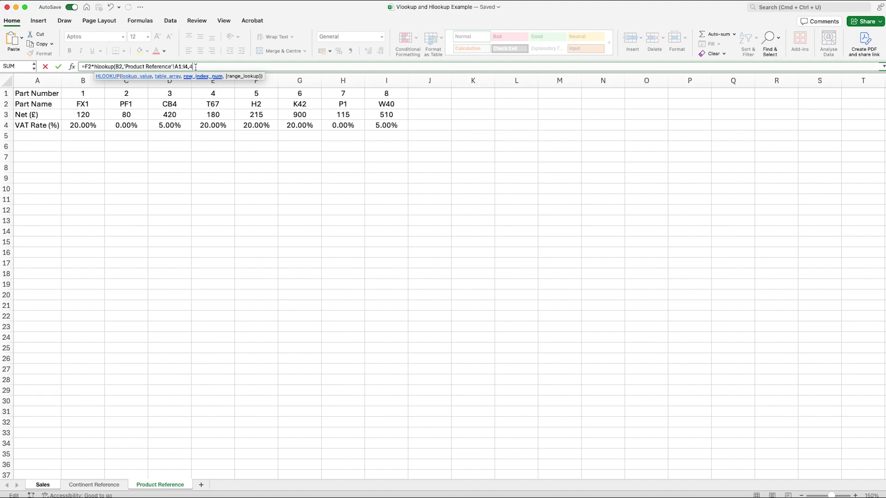
text(,)
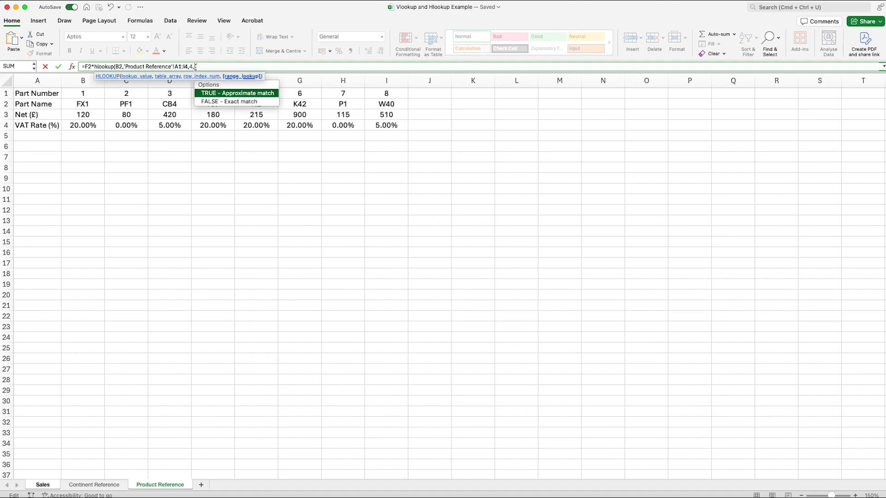
text(false)
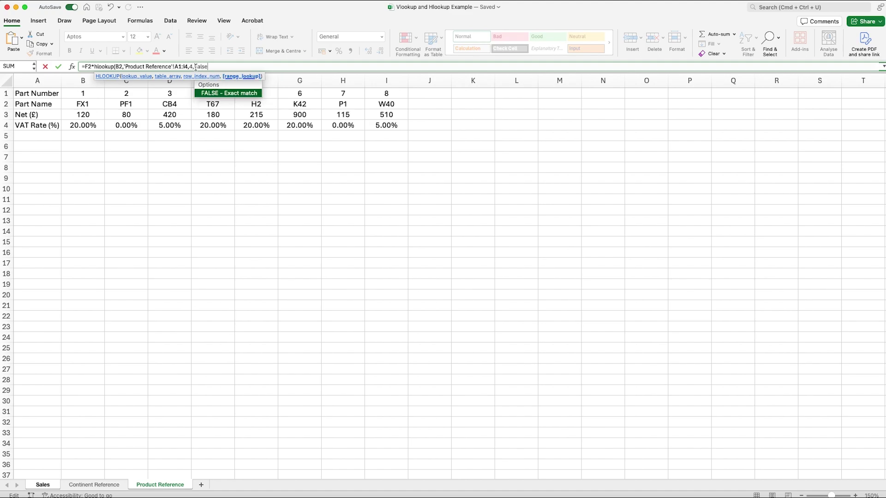
text())
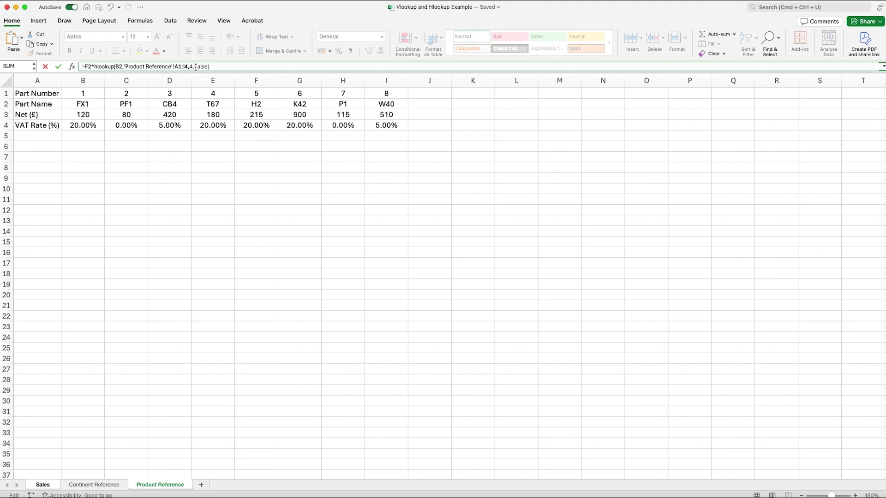
- Make the table array in G2's VAT formula absolute as $A$1:$I$4 and enter the formula
drag(175, 67, 189, 67)
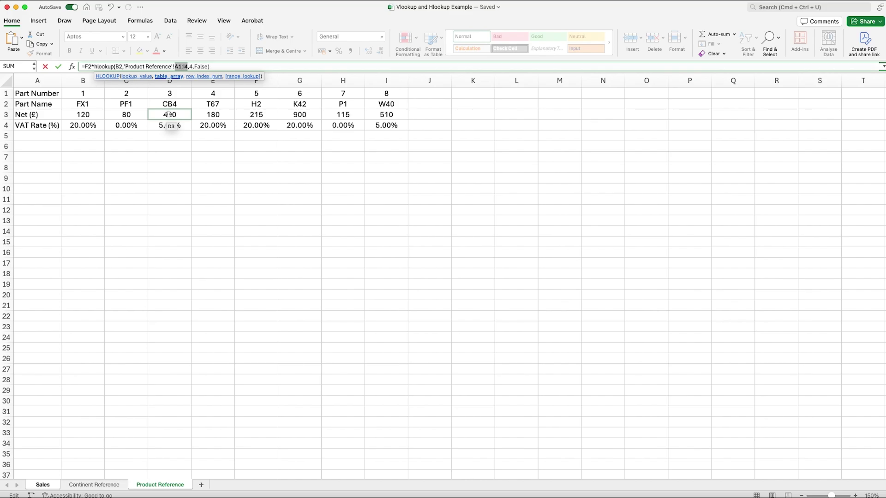
key(F4)
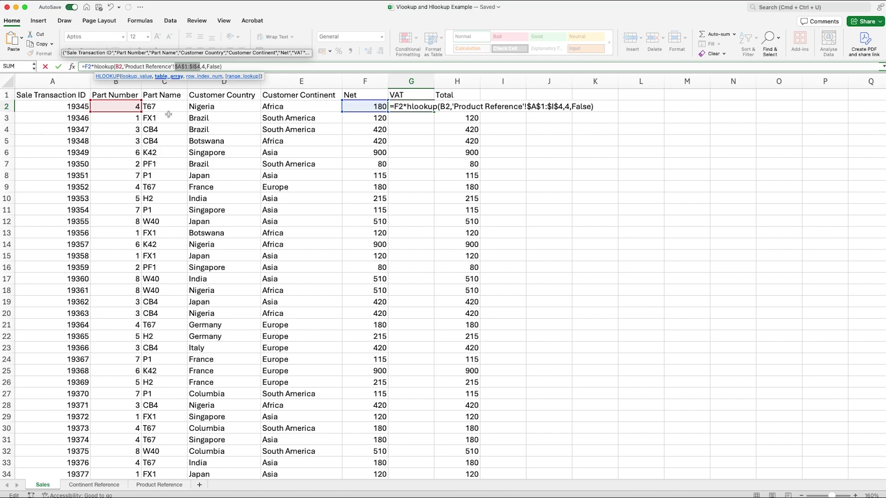
key(Return)
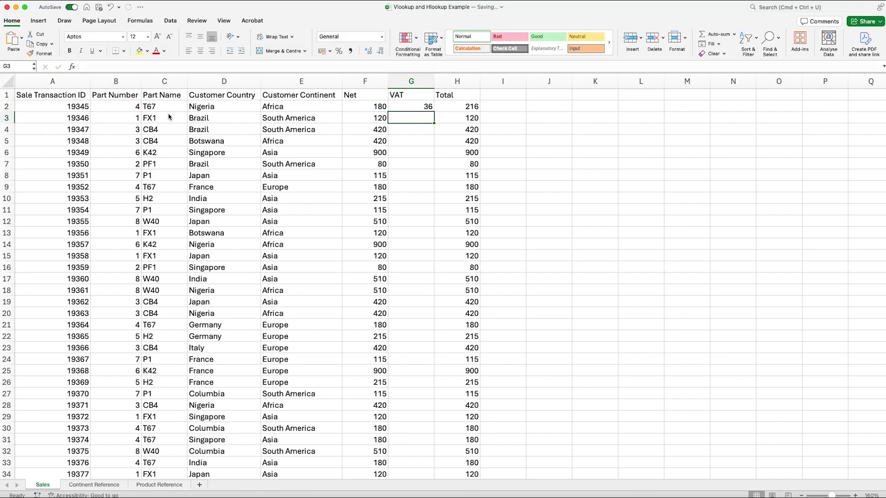
- Check G2's VAT result on the Sales sheet against part number 4's VAT rate on the Product Reference sheet
click(410, 107)
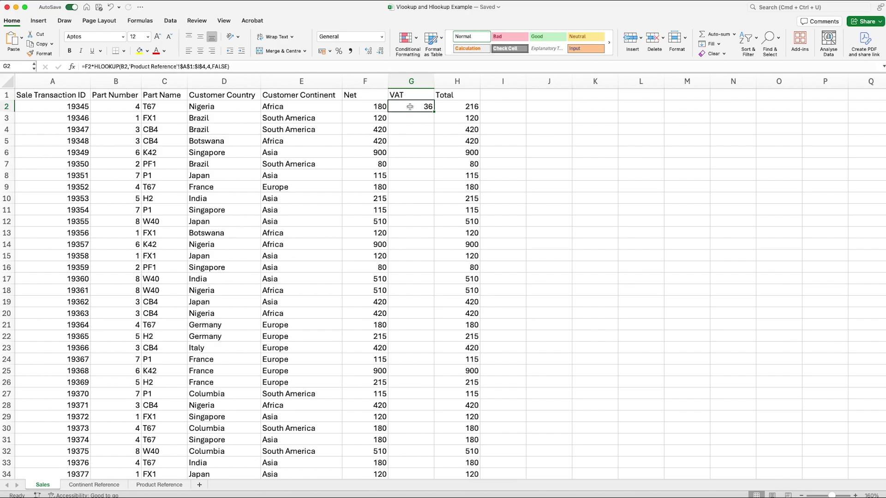
click(155, 485)
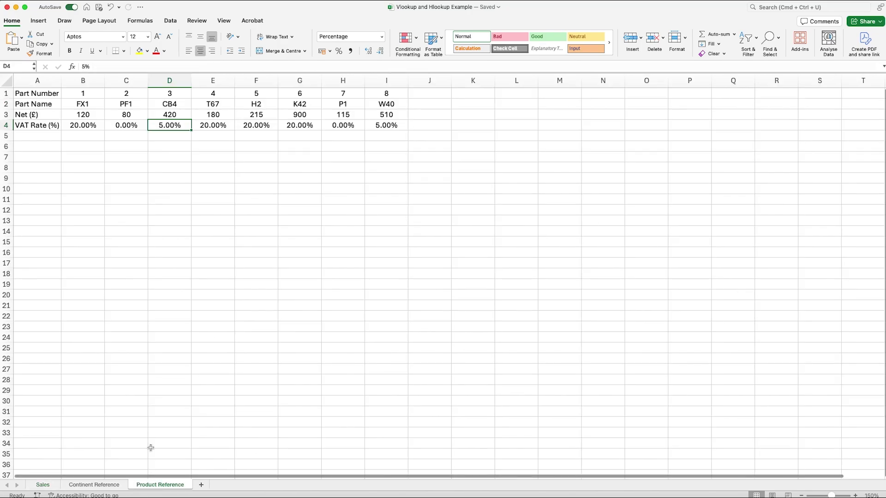
click(222, 95)
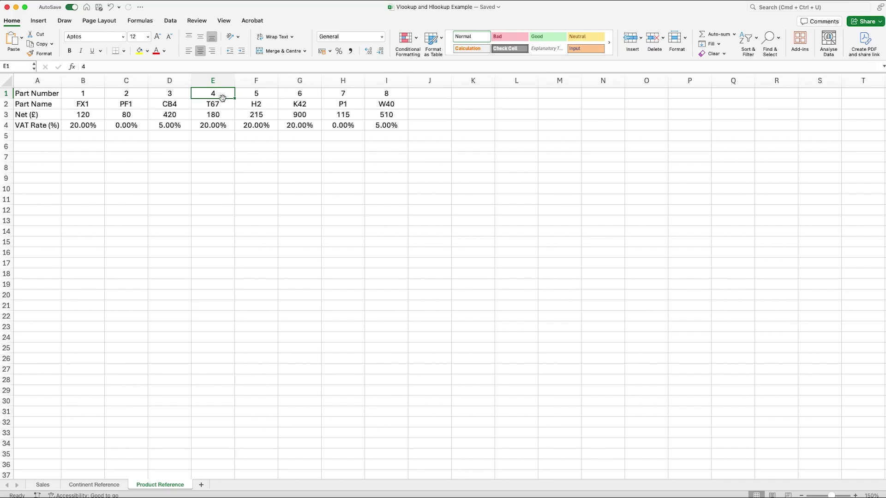
click(213, 125)
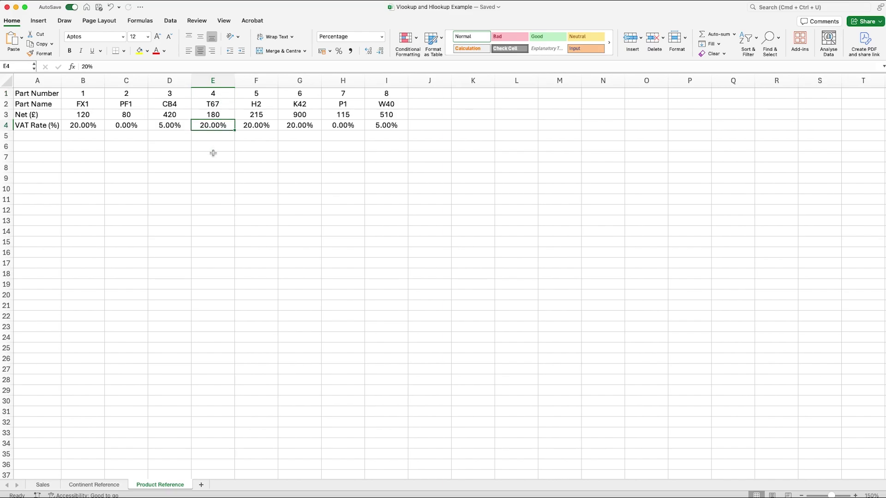
- Fill the VAT formula from G2 down the whole VAT column of the Sales sheet and deselect the filled range
click(43, 485)
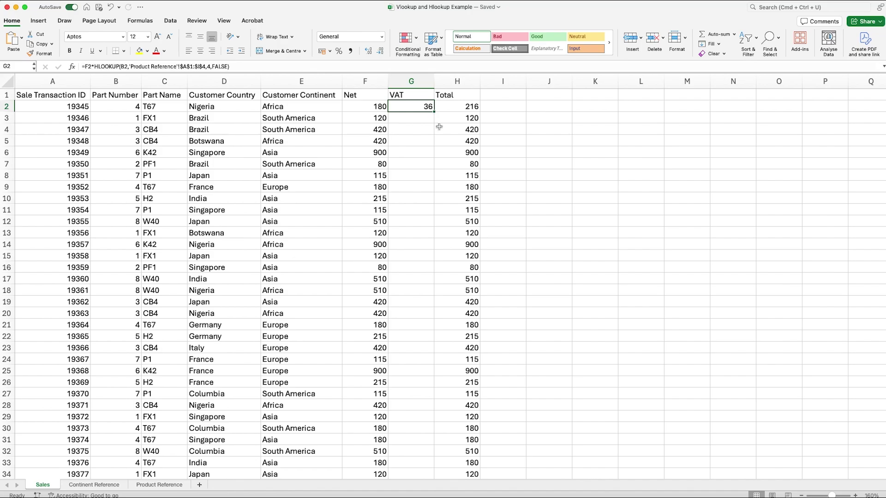
double_click(435, 112)
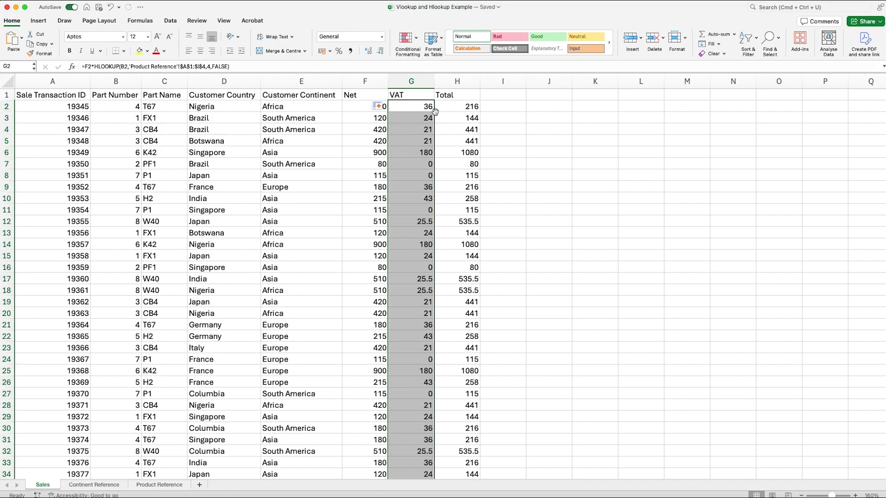
click(544, 189)
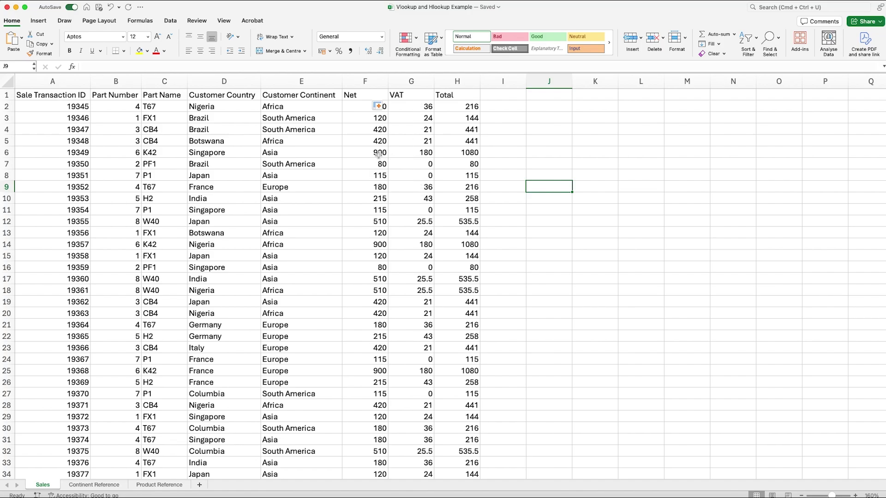
click(503, 131)
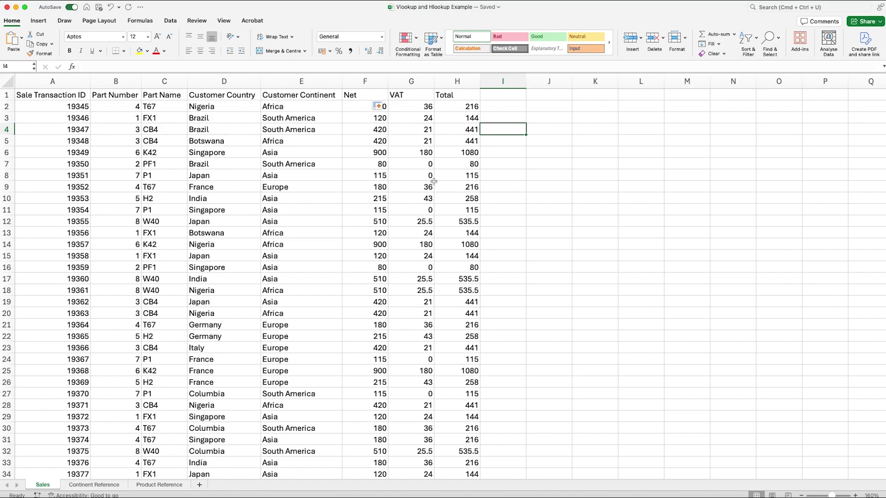
click(534, 133)
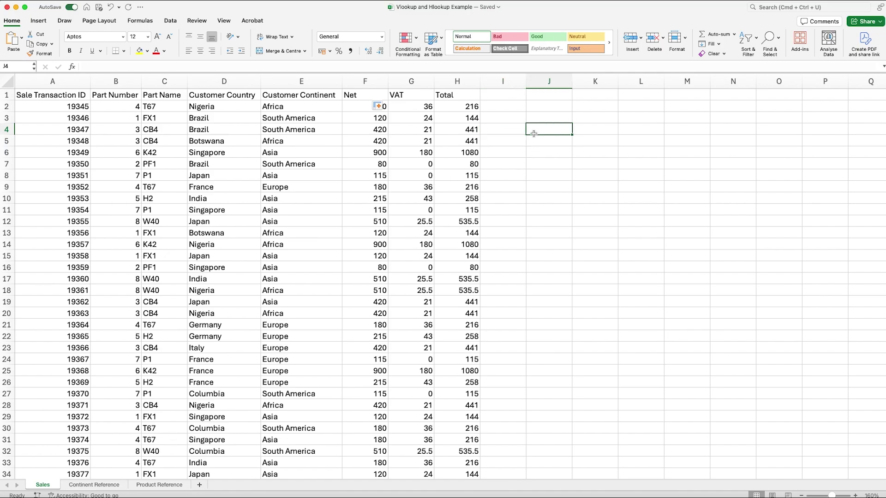